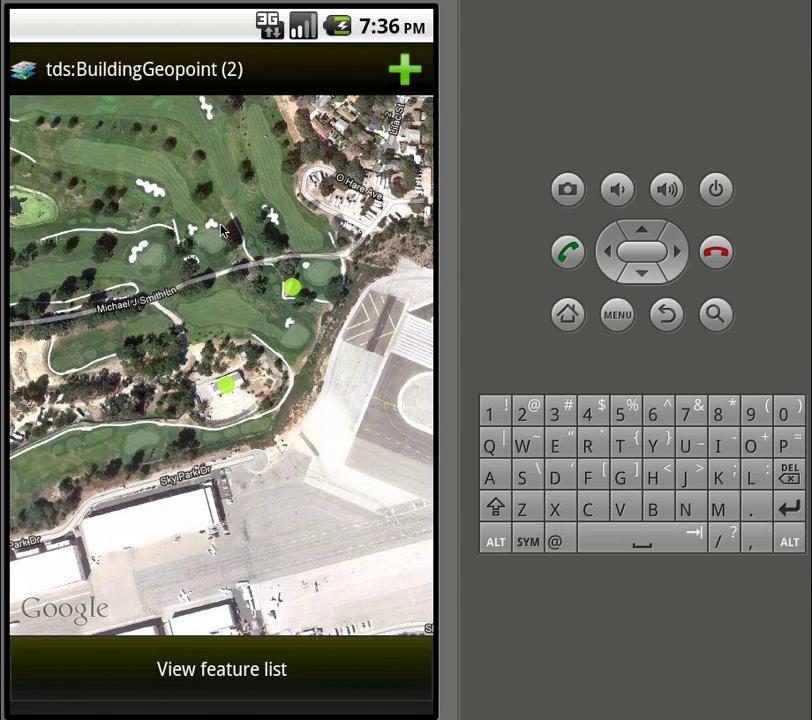
- Set the Max Features setting for features returned per query to 25
left_click_drag(229, 210, 218, 234)
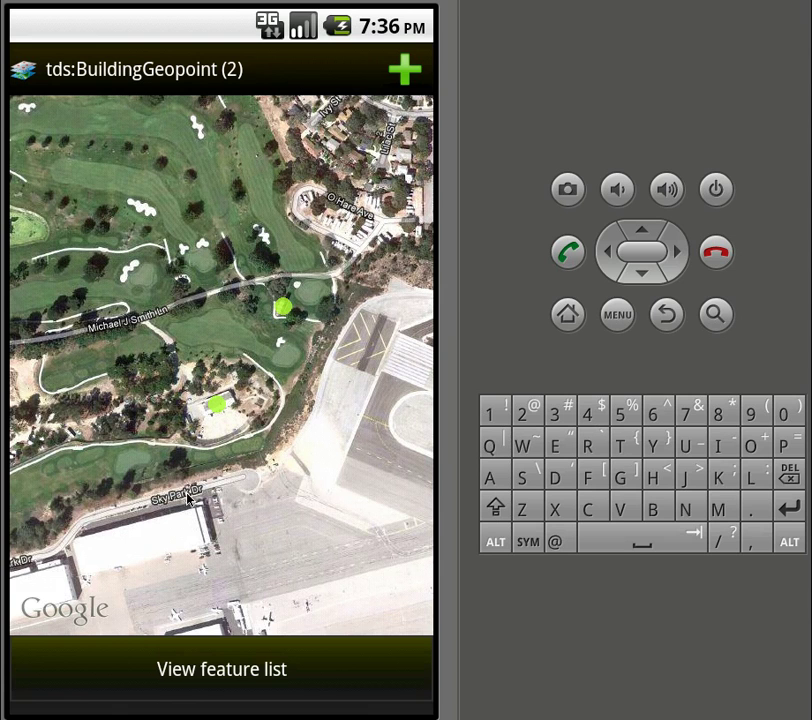
left_click(617, 314)
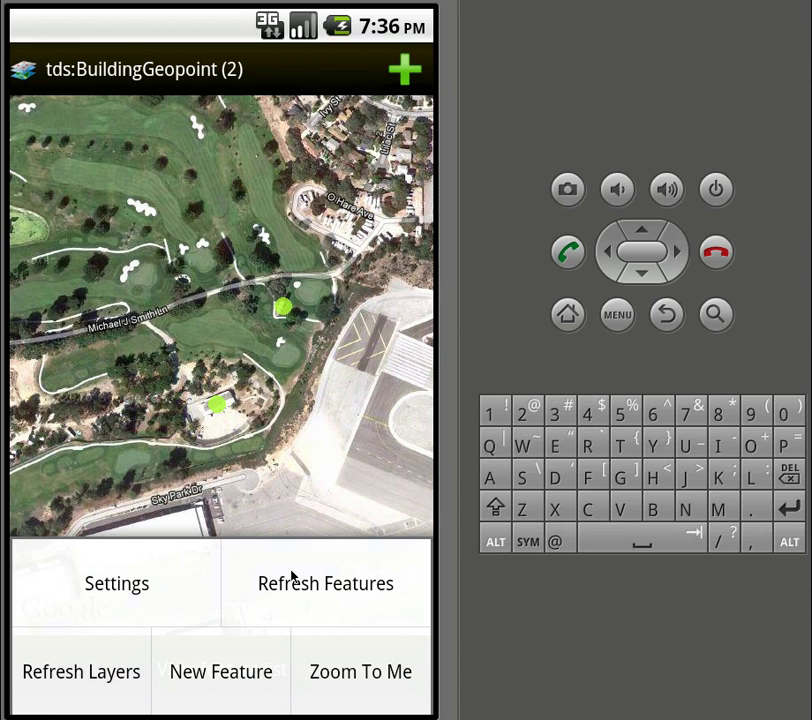
left_click(135, 588)
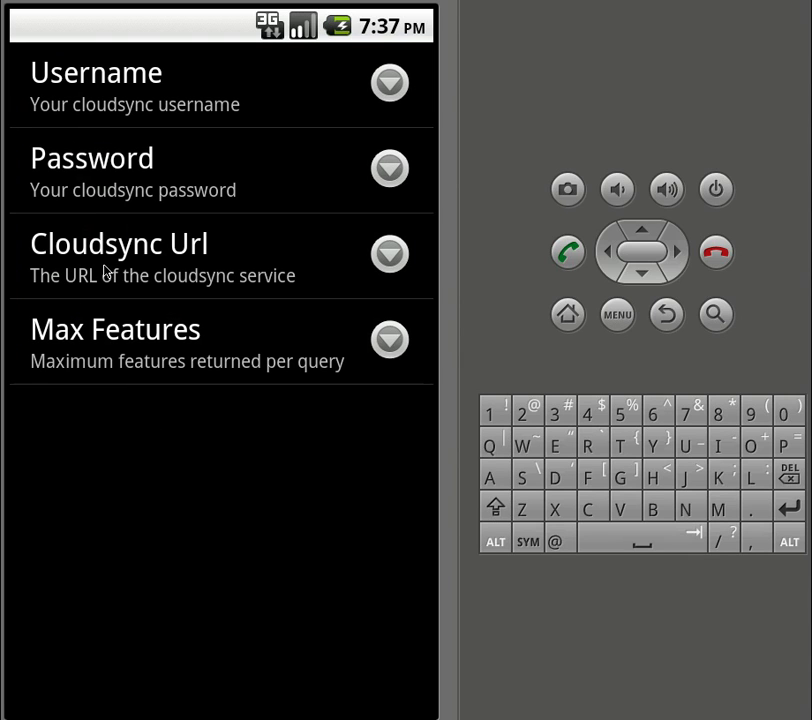
left_click(165, 352)
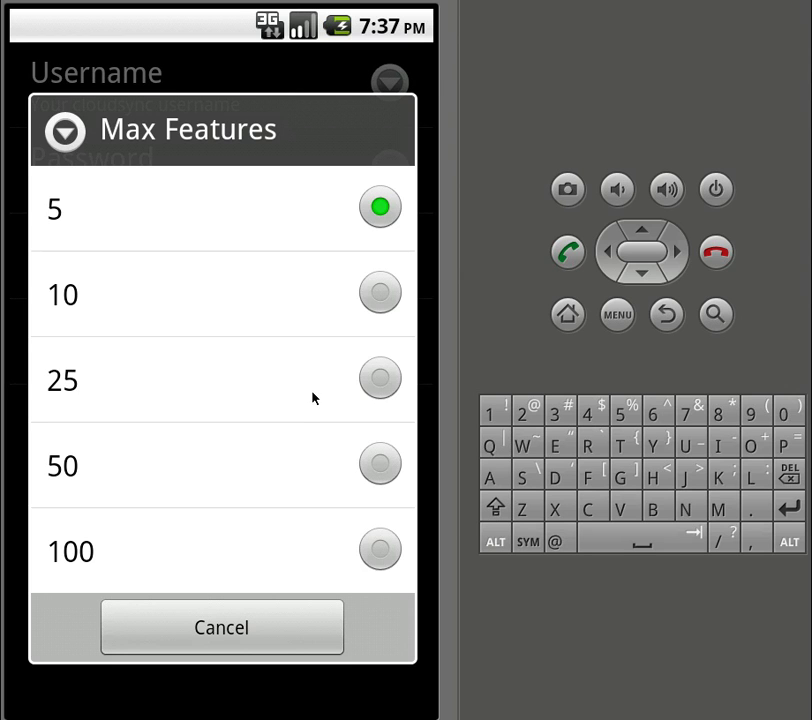
left_click(240, 383)
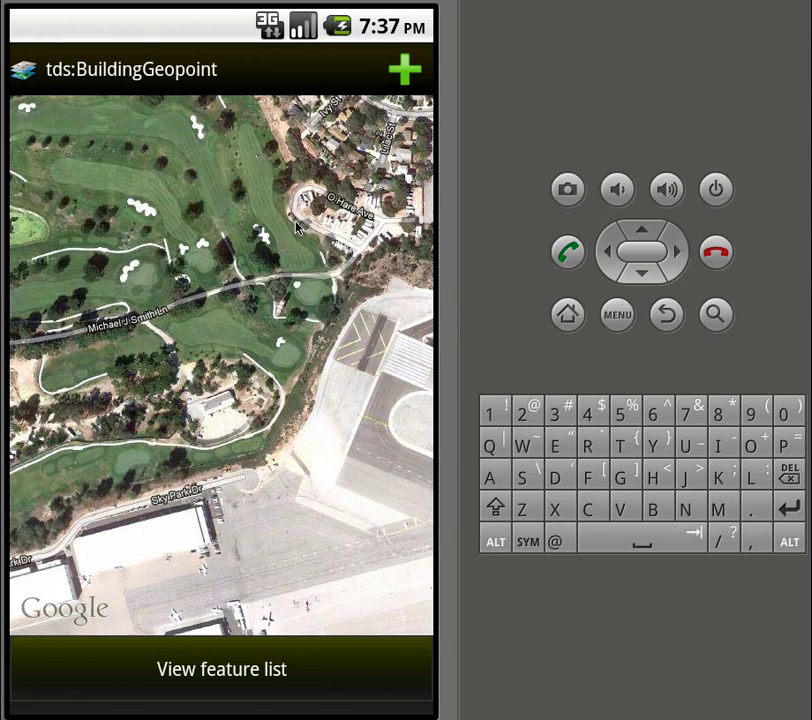
- Shift the map slightly to reload the building features in the displayed area
left_click(610, 320)
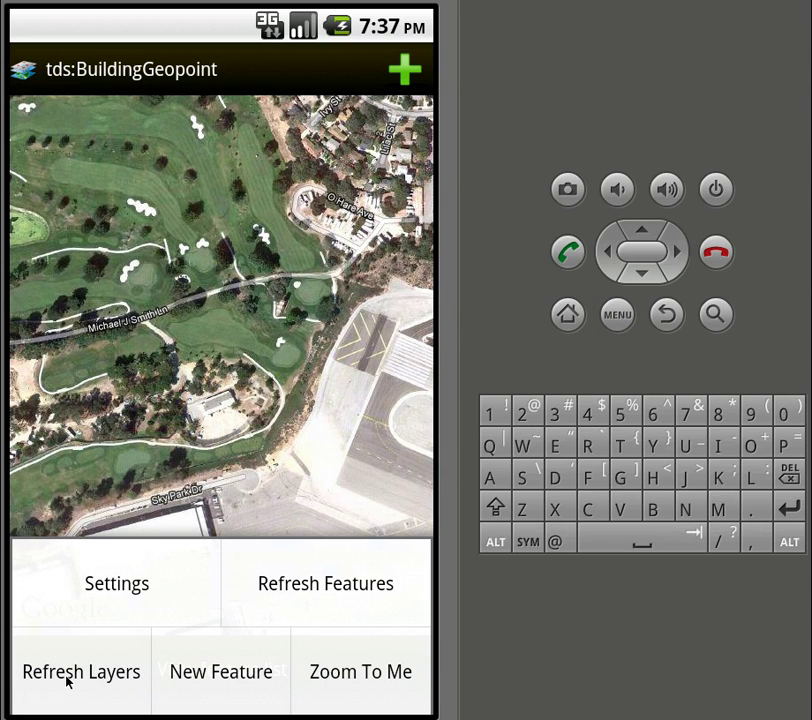
left_click(620, 330)
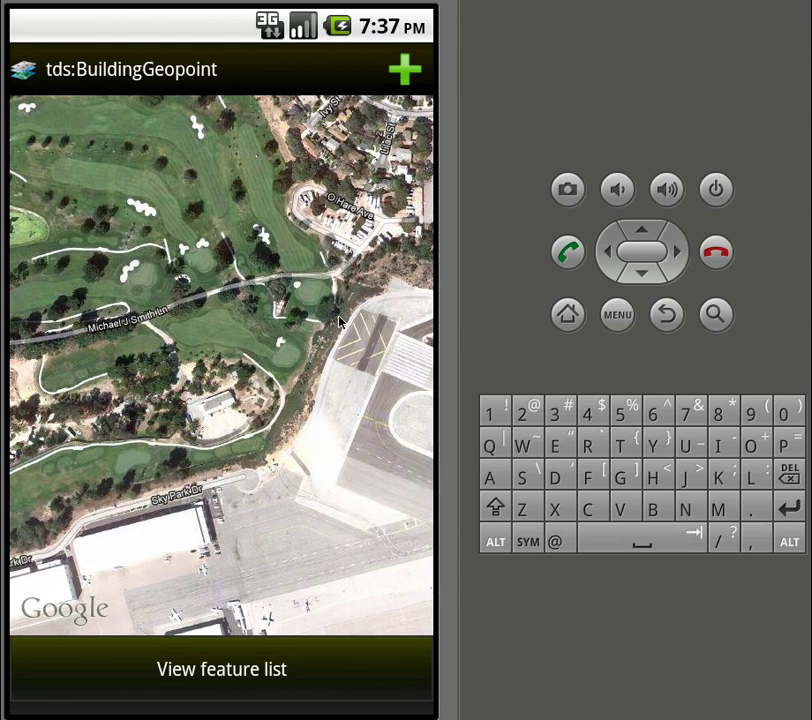
left_click_drag(178, 224, 197, 208)
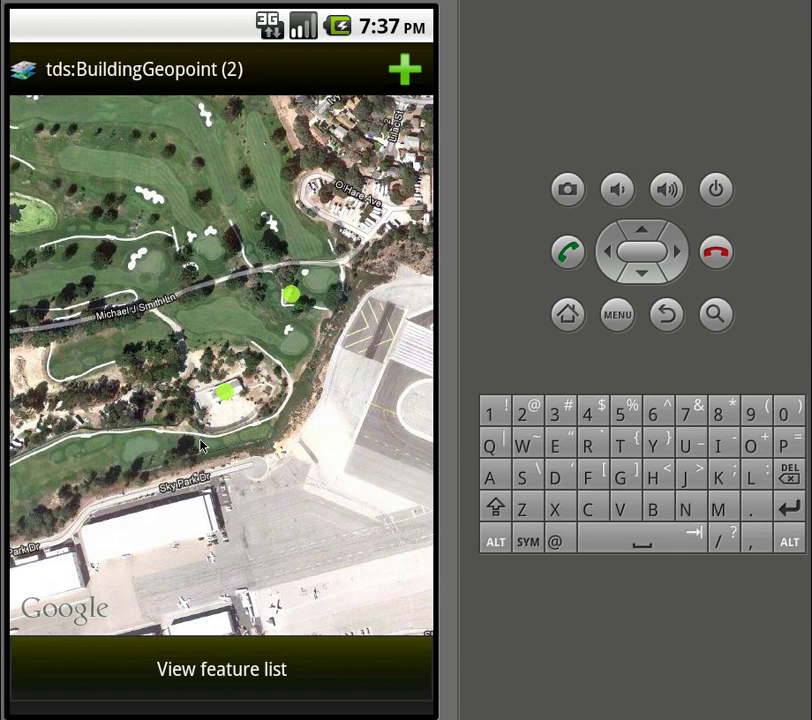
- Select the building point south of Michael J Smith Ln on the map and clear the selection
left_click(225, 396)
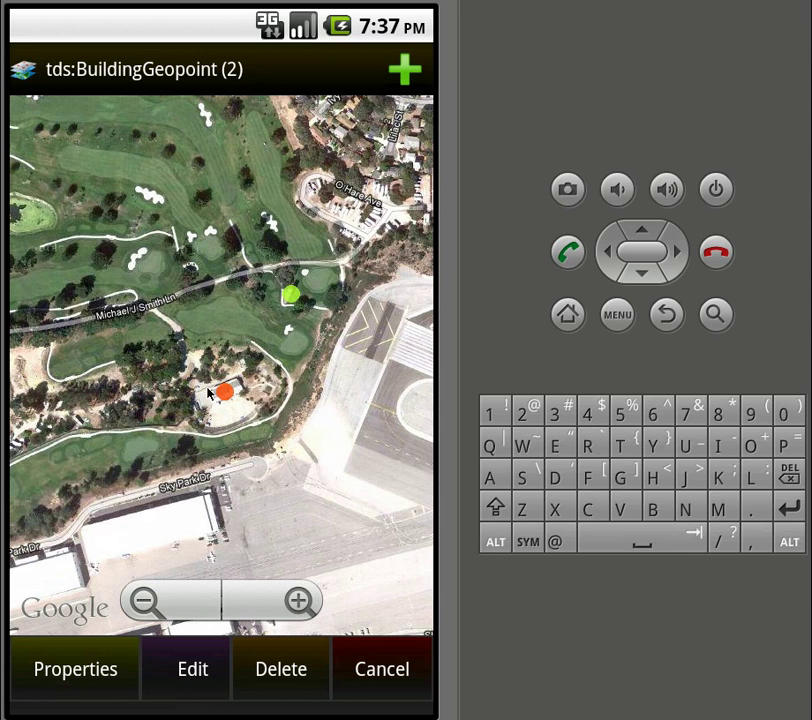
left_click(290, 295)
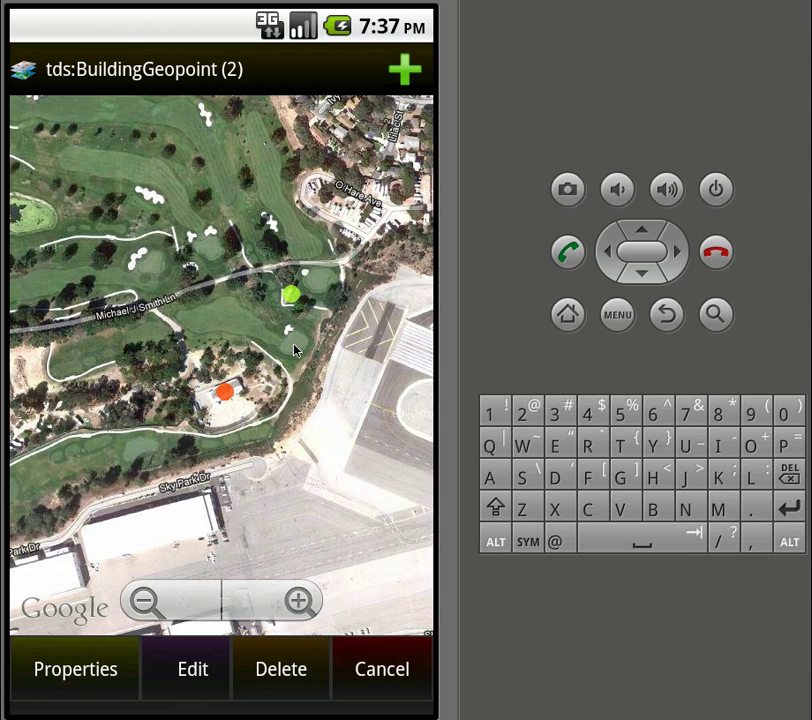
left_click(361, 641)
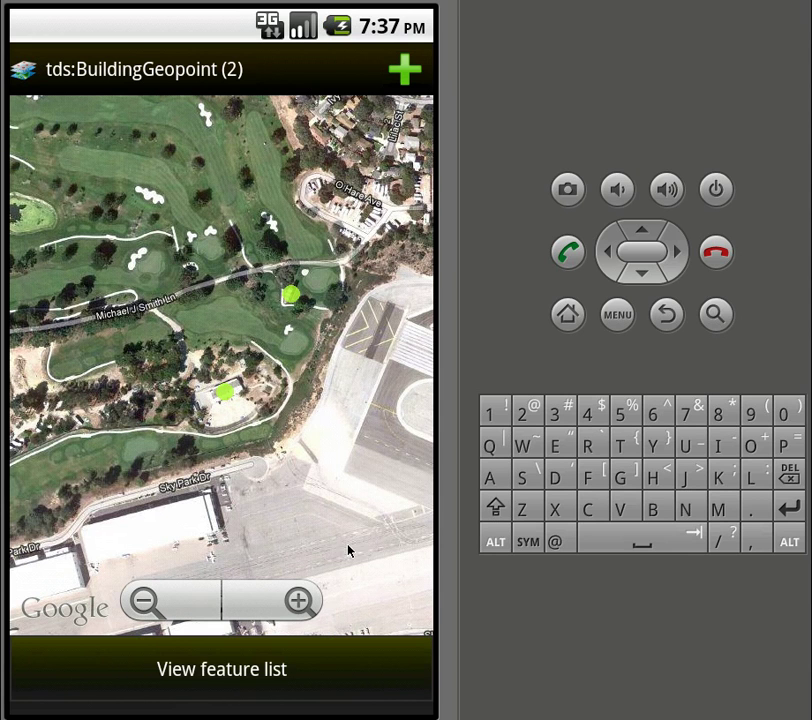
- Open the auditorium building from the feature list, show it on the map and deselect it
left_click(172, 690)
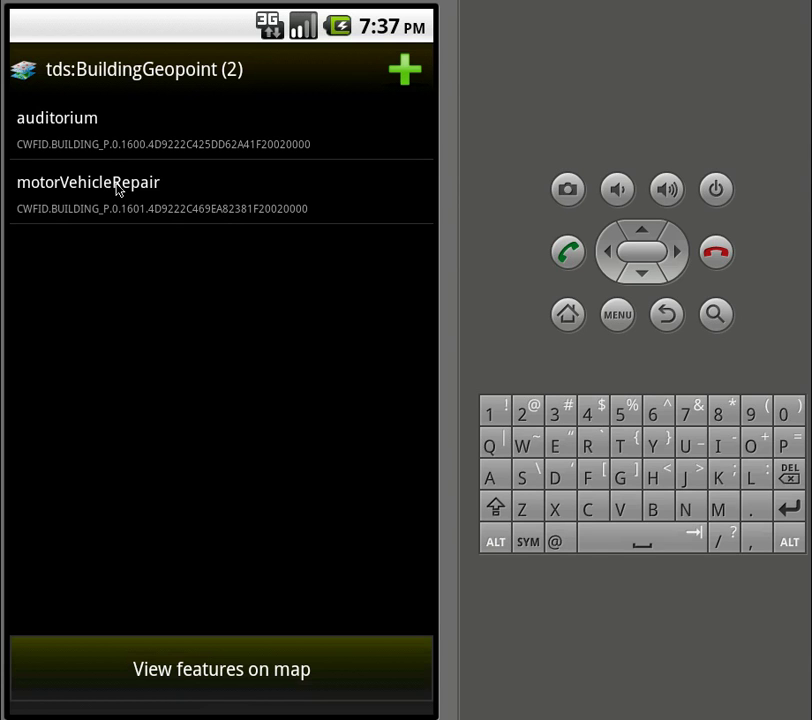
left_click(58, 113)
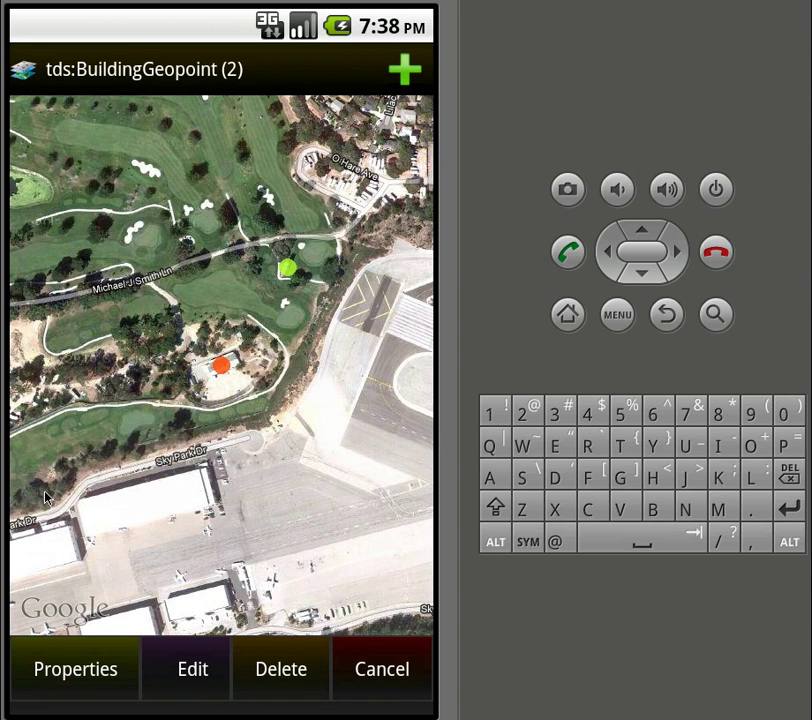
left_click(126, 486)
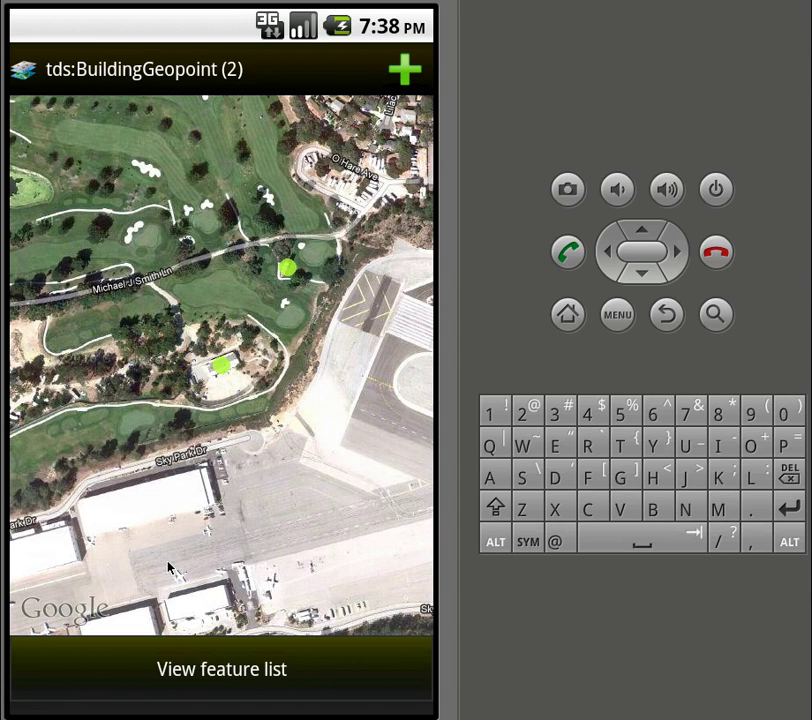
- Select the motorVehicleRepair building point on the map and look through its properties
left_click(221, 366)
left_click(286, 270)
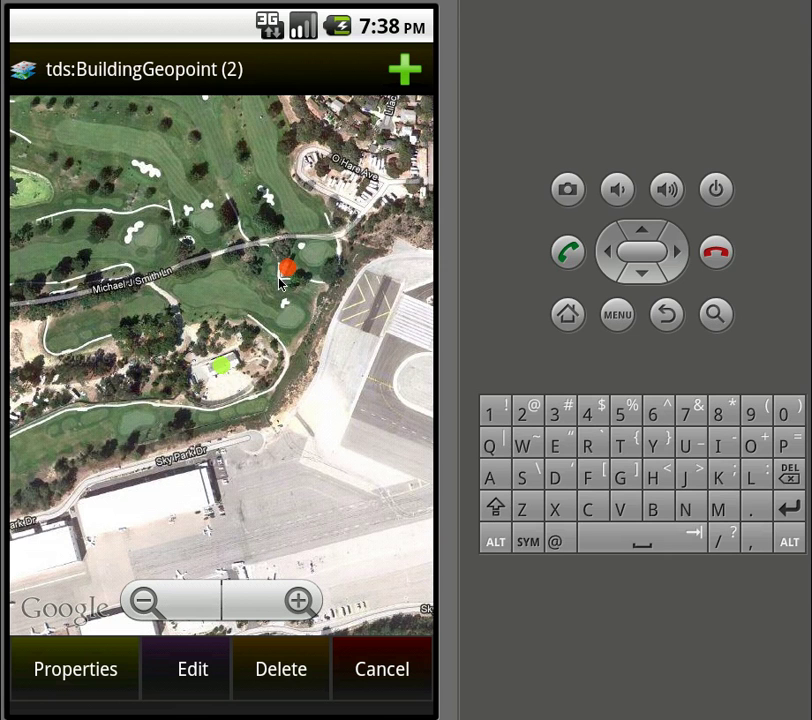
left_click(89, 690)
left_click_drag(237, 488, 256, 160)
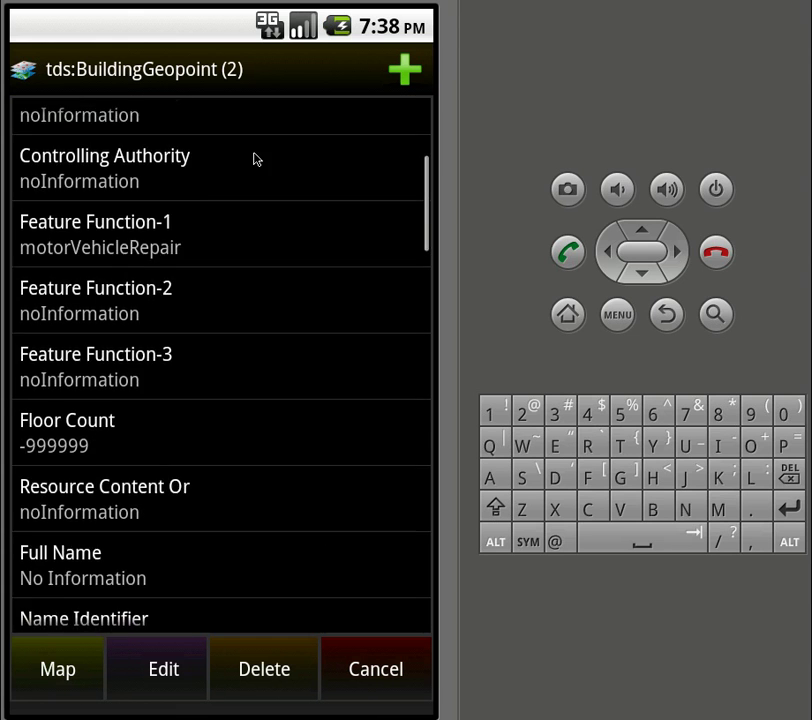
left_click_drag(261, 500, 272, 301)
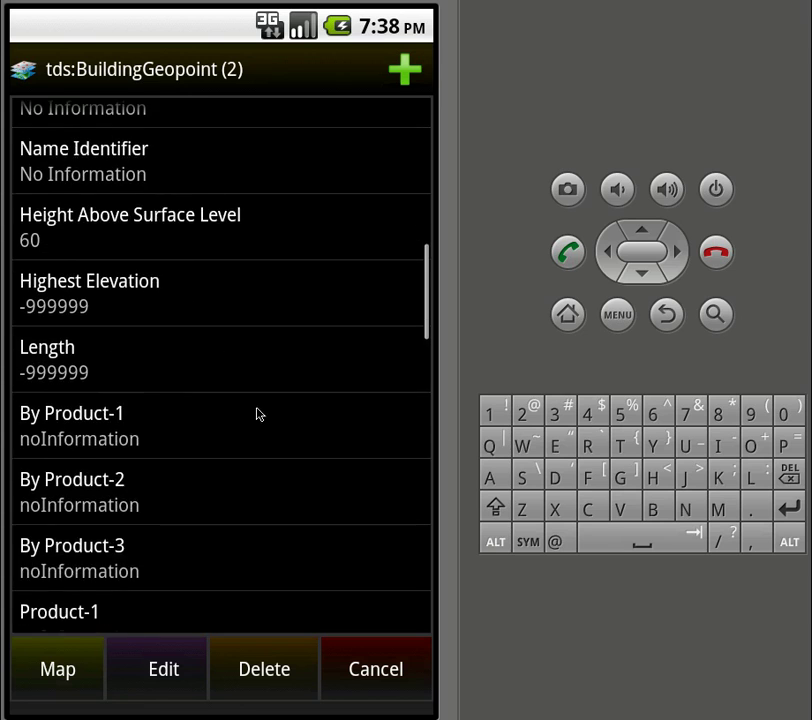
left_click_drag(259, 413, 263, 245)
left_click_drag(272, 417, 276, 249)
left_click_drag(285, 344, 259, 647)
- Request deletion of the motorVehicleRepair building, decline the confirmation and close the feature
left_click(268, 671)
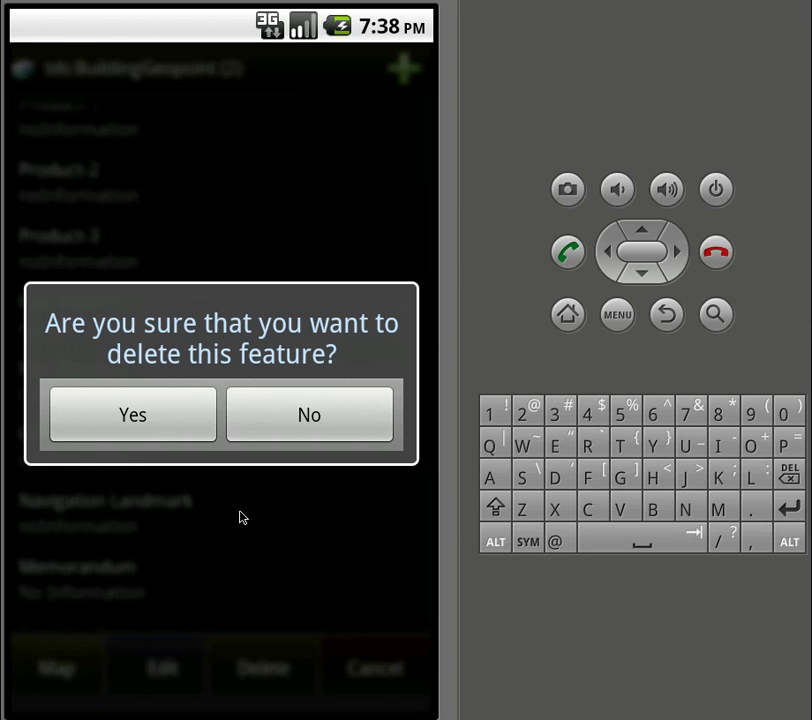
left_click(308, 436)
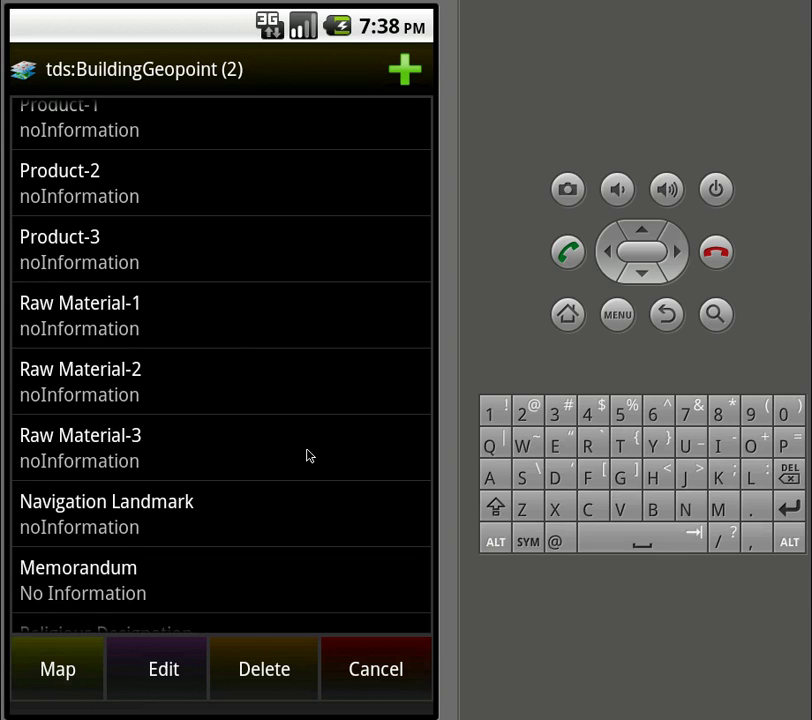
left_click(375, 669)
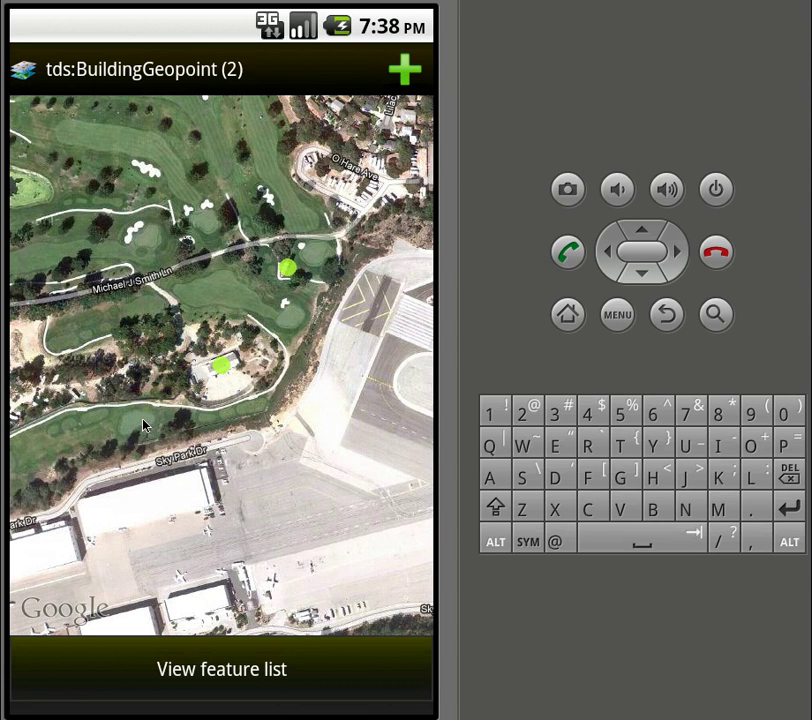
- Edit the auditorium building's properties and set its Condition Of Facility to fullyFunctional
left_click(224, 365)
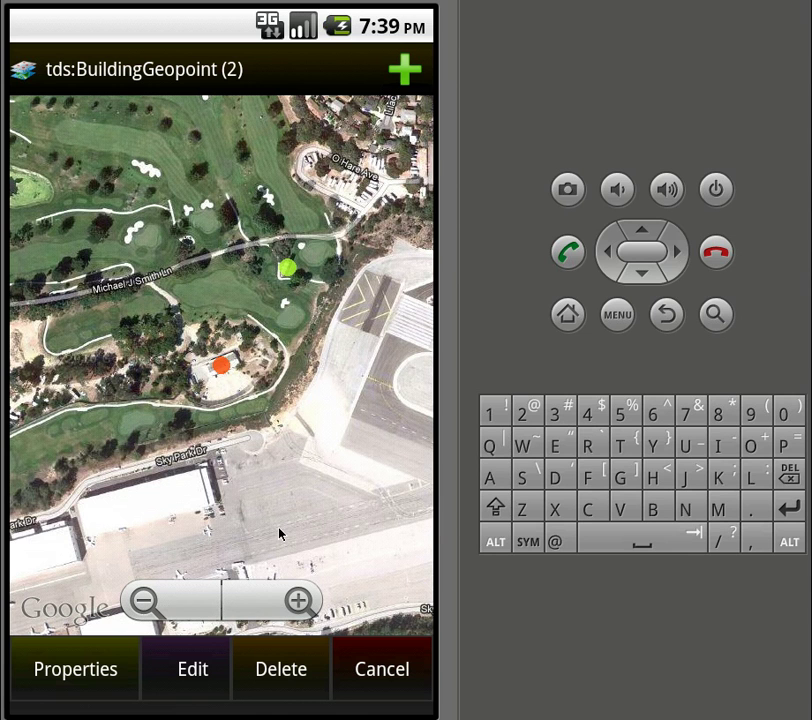
left_click(80, 668)
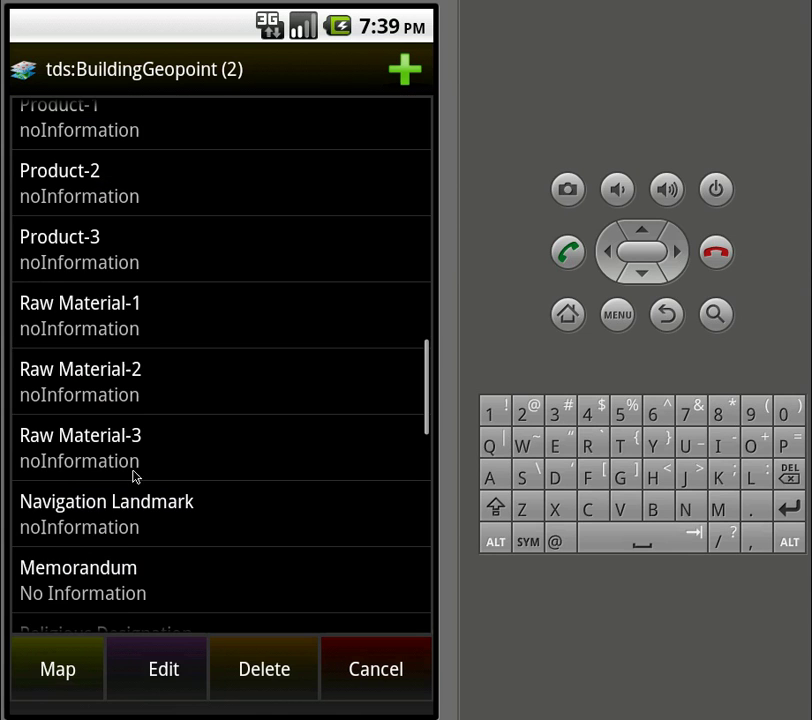
left_click(150, 675)
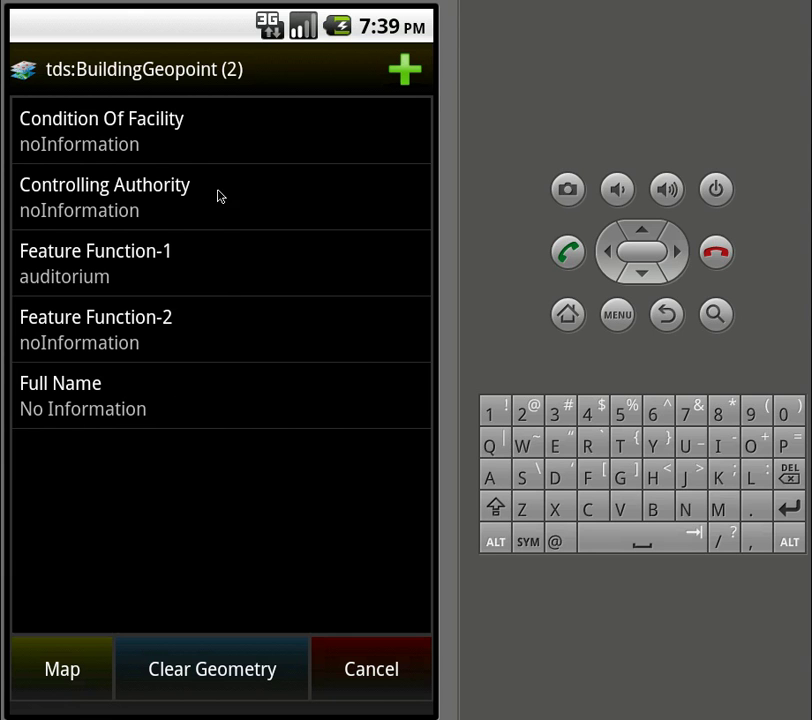
left_click(155, 150)
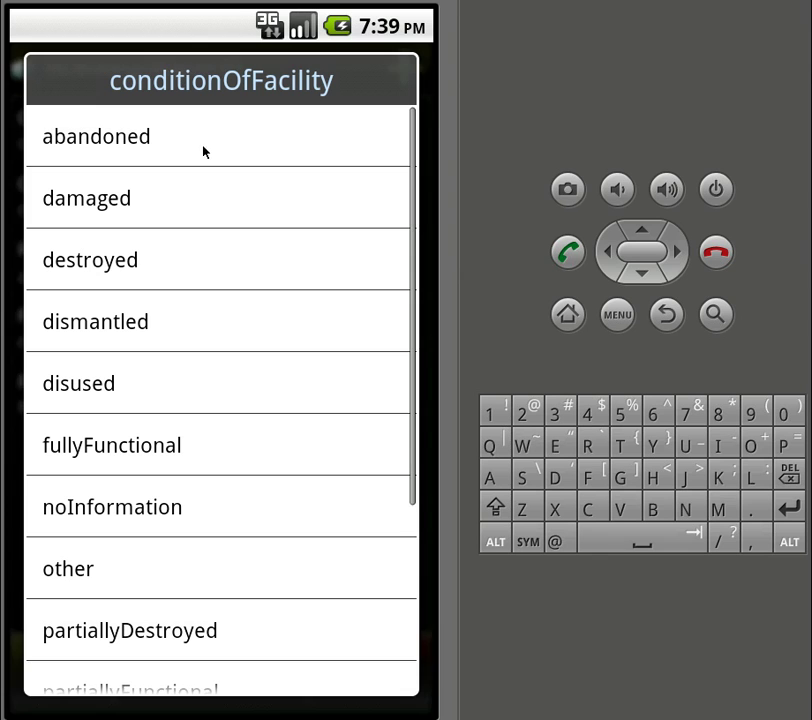
left_click(138, 444)
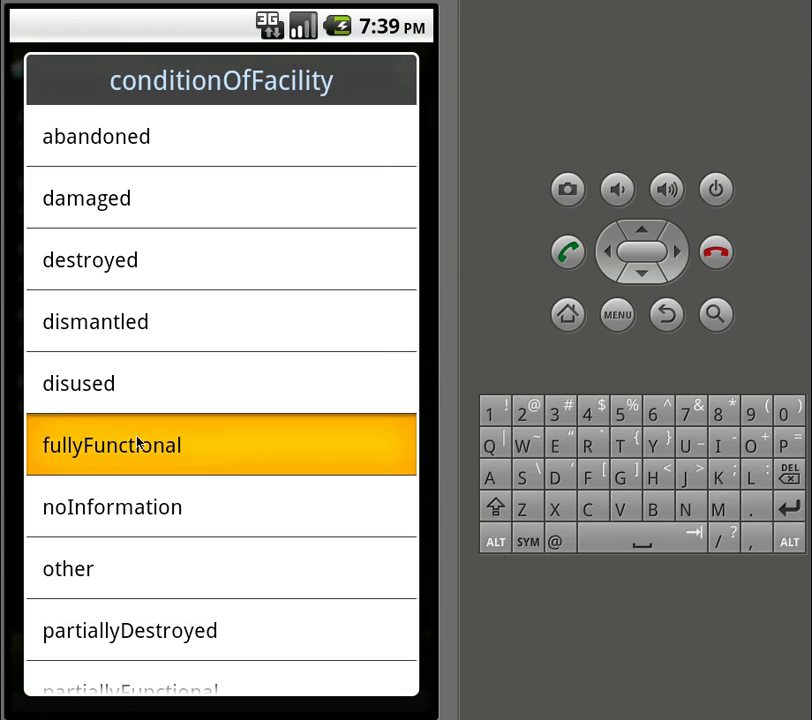
- Choose another Feature Function-1 value for the auditorium building and select its point on the map
left_click(168, 372)
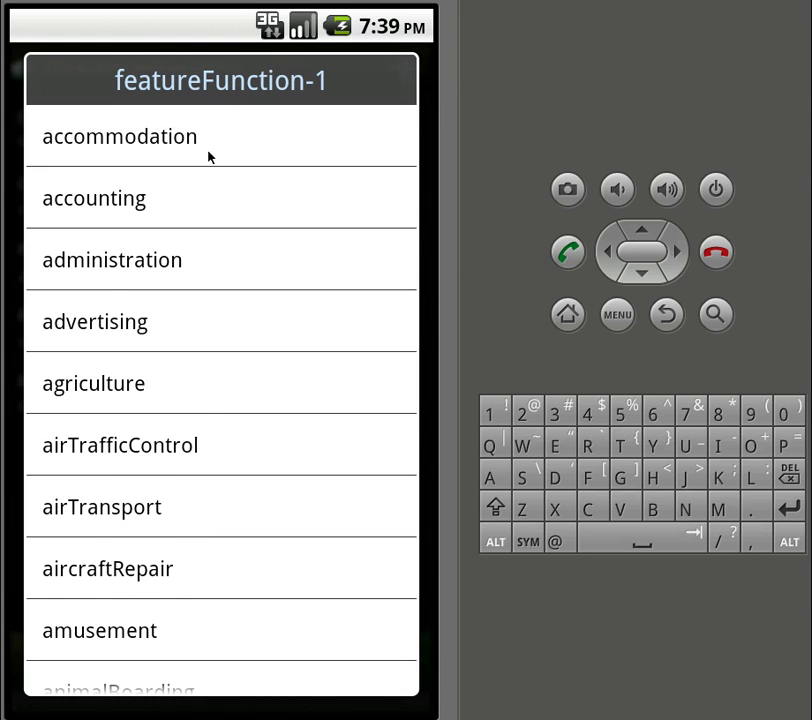
left_click_drag(208, 660, 208, 584)
left_click_drag(200, 650, 216, 80)
left_click_drag(181, 642, 203, 223)
left_click_drag(190, 650, 185, 489)
left_click_drag(201, 620, 207, 488)
left_click_drag(203, 620, 263, 126)
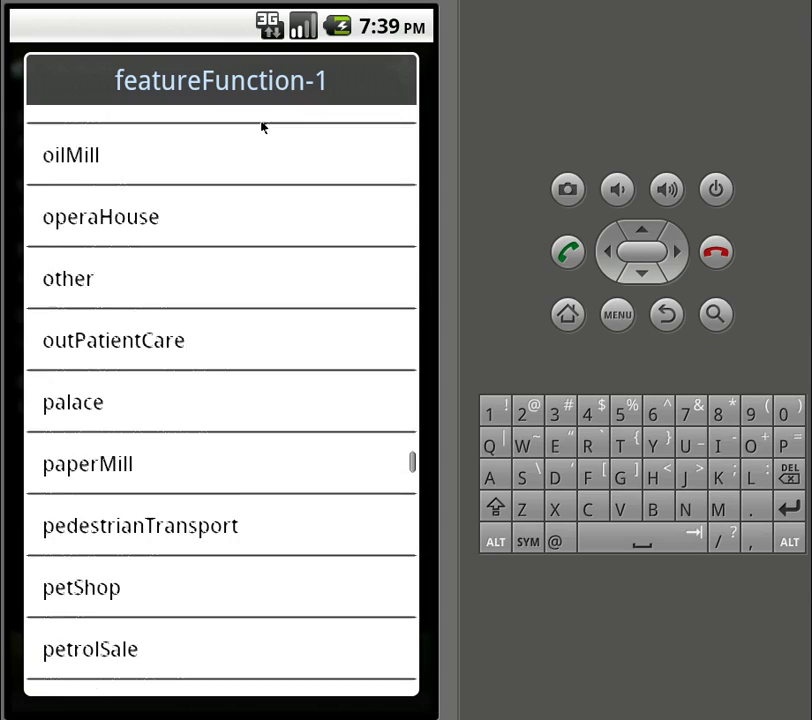
left_click_drag(232, 582, 252, 330)
left_click(115, 259)
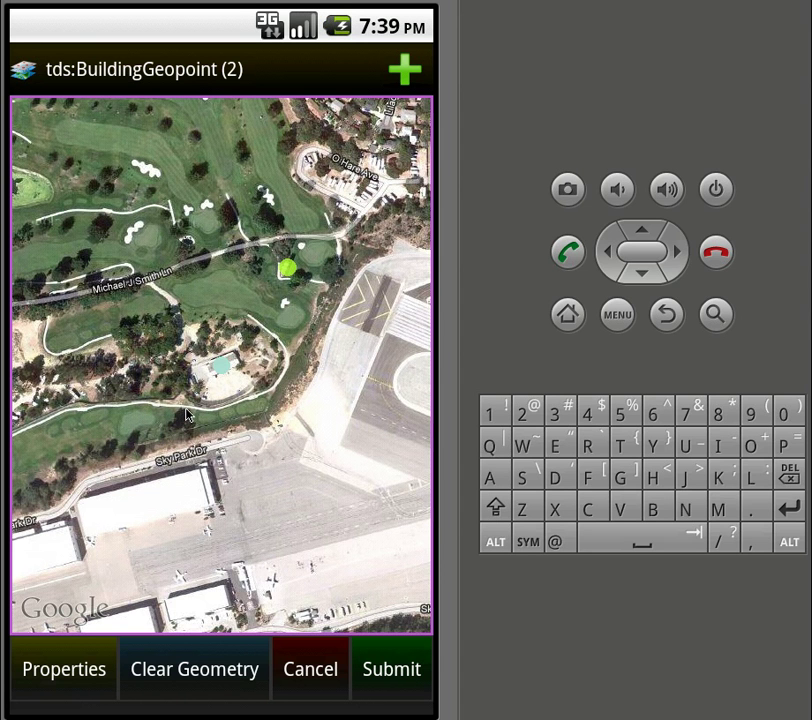
left_click(222, 368)
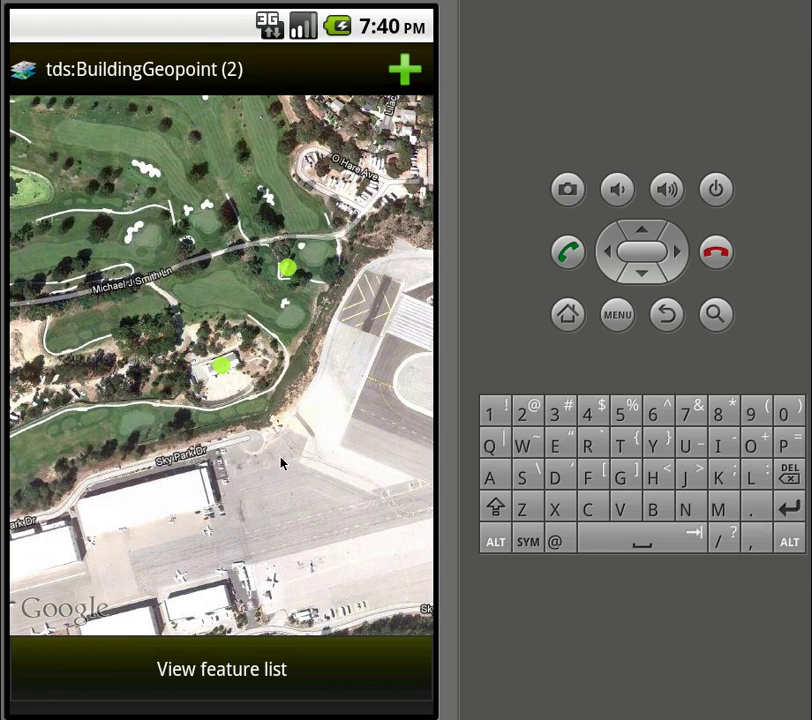
- Create a new building feature and place its point on the long grey-roofed building between Sky Park Dr and Garden Rd
left_click_drag(269, 520, 226, 264)
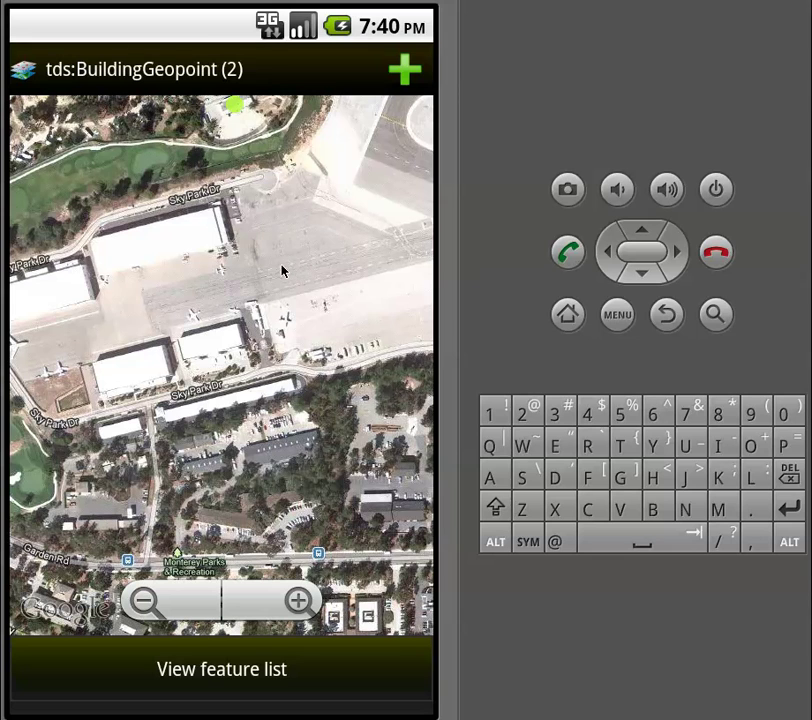
left_click(268, 478)
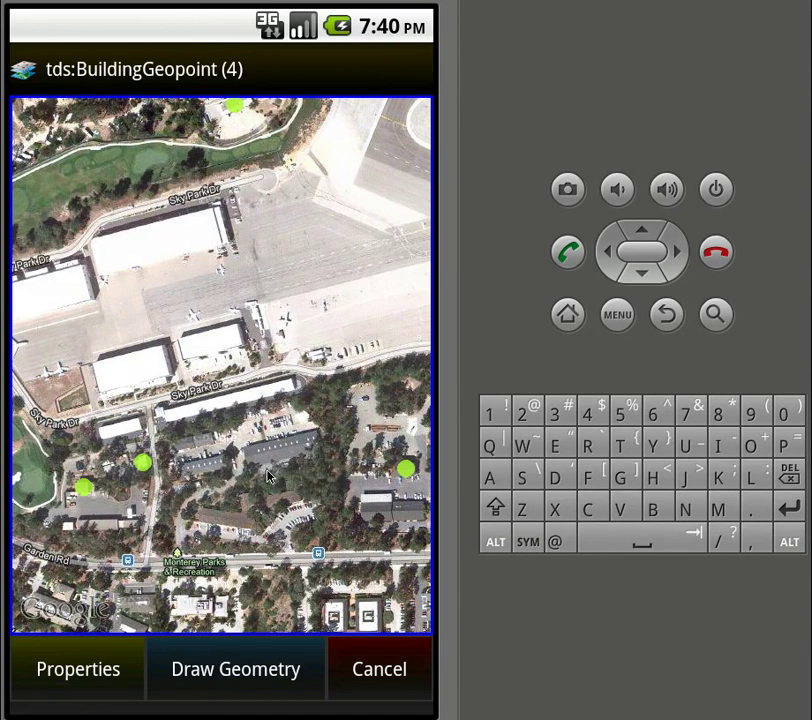
left_click(238, 690)
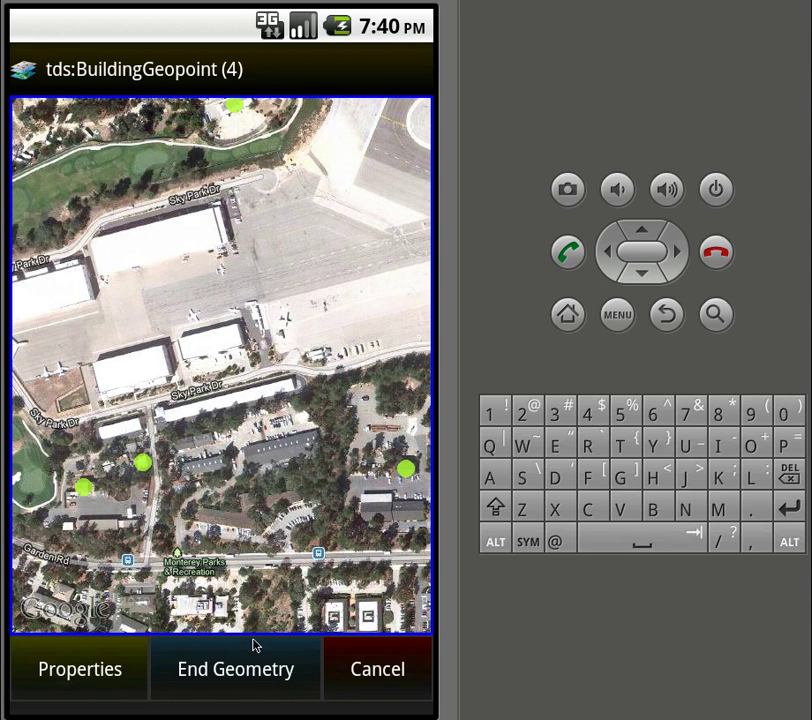
left_click(281, 455)
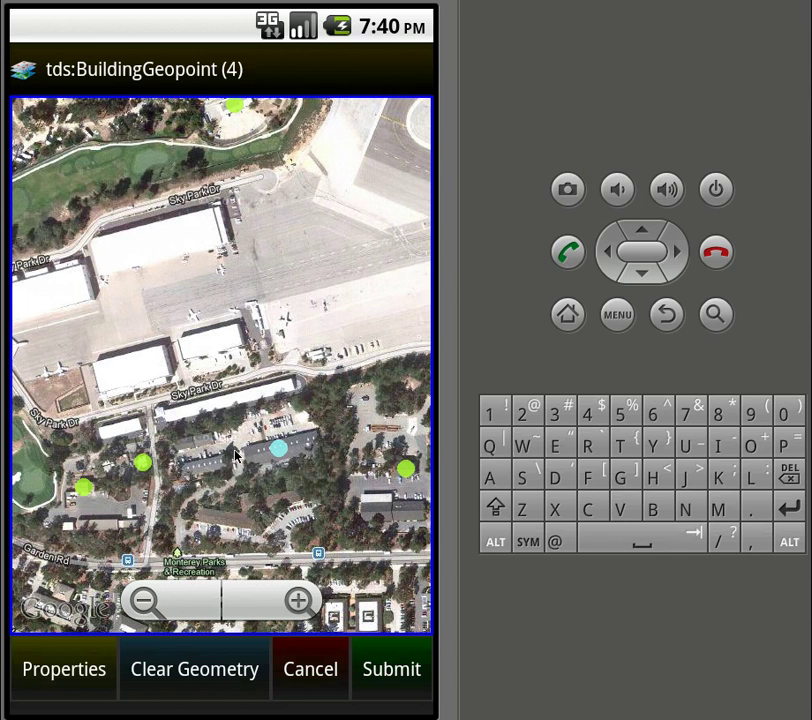
mouse_move(278, 448)
left_mouse_down()
mouse_move(302, 458)
mouse_move(285, 453)
left_mouse_up()
- Open the properties of the new building point and set its Condition Of Facility to fullyFunctional
left_click(64, 669)
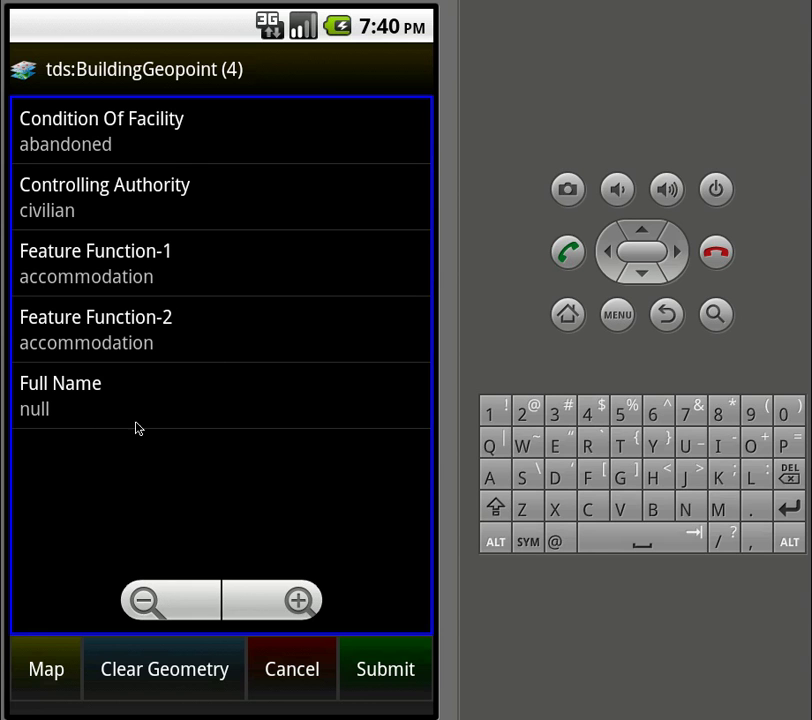
left_click(158, 160)
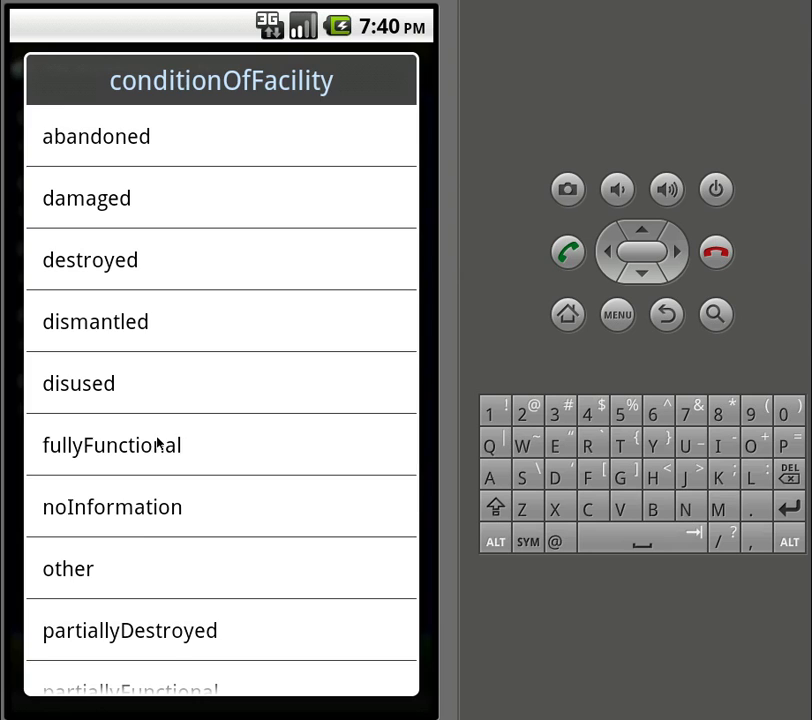
left_click(155, 443)
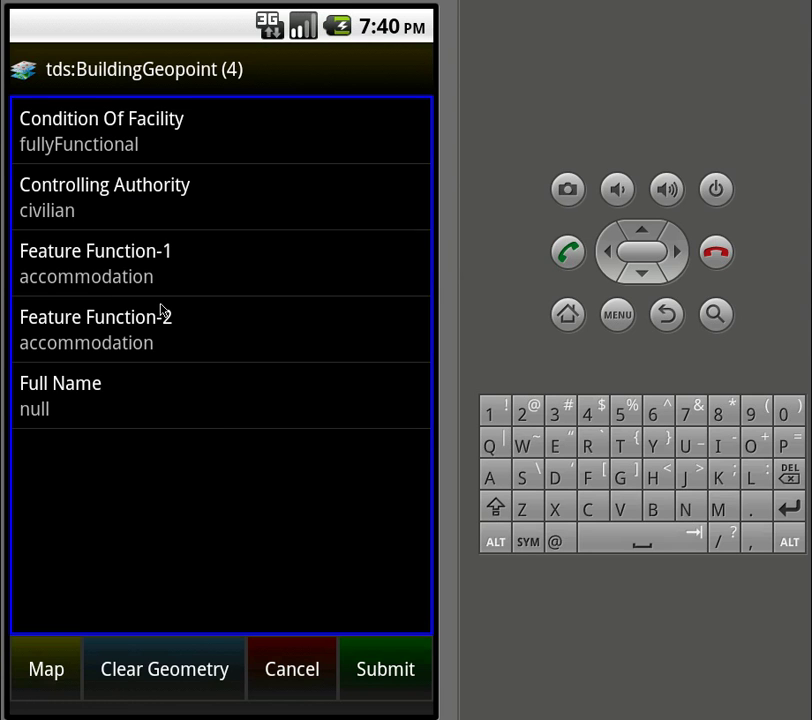
- Set the new building point's Feature Function-1 to refugeeShelter
left_click(160, 285)
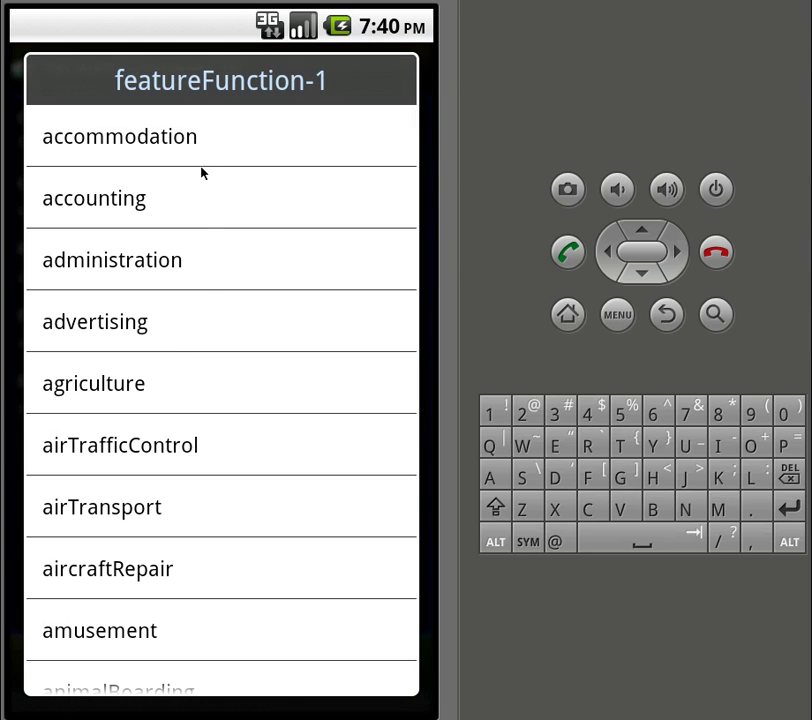
left_click_drag(169, 627, 236, 141)
left_click_drag(180, 640, 168, 537)
left_click_drag(172, 598, 179, 221)
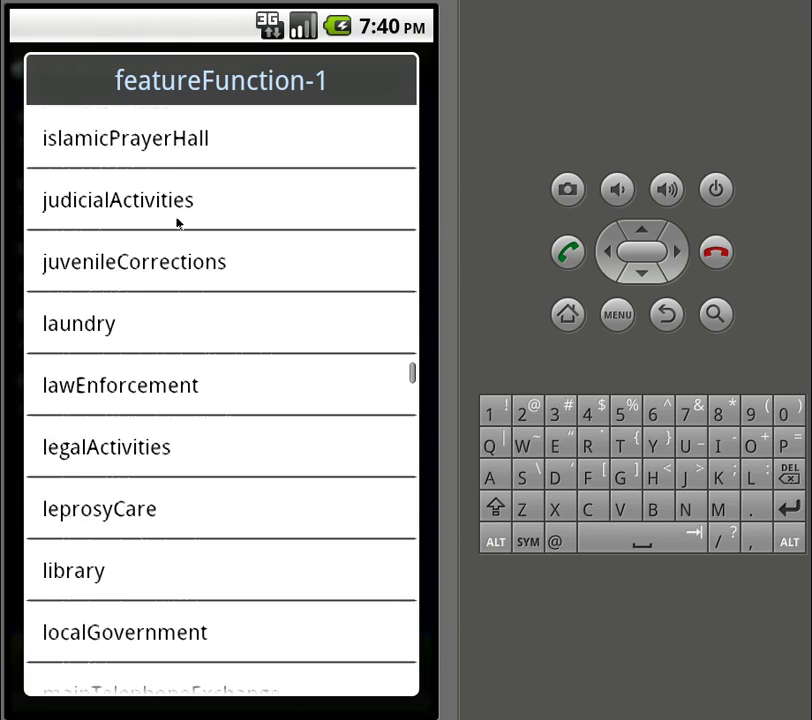
left_click_drag(201, 444, 211, 237)
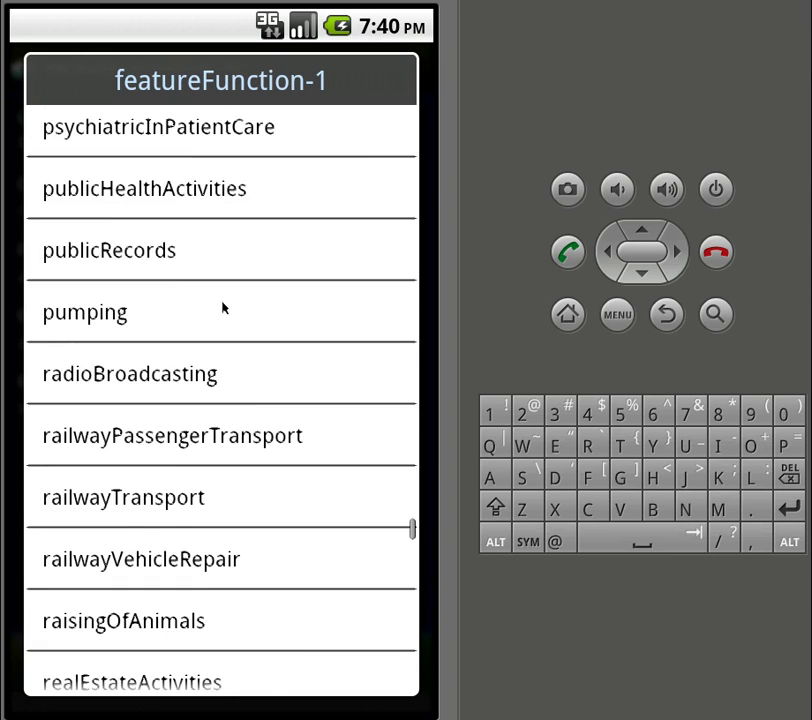
left_click(160, 318)
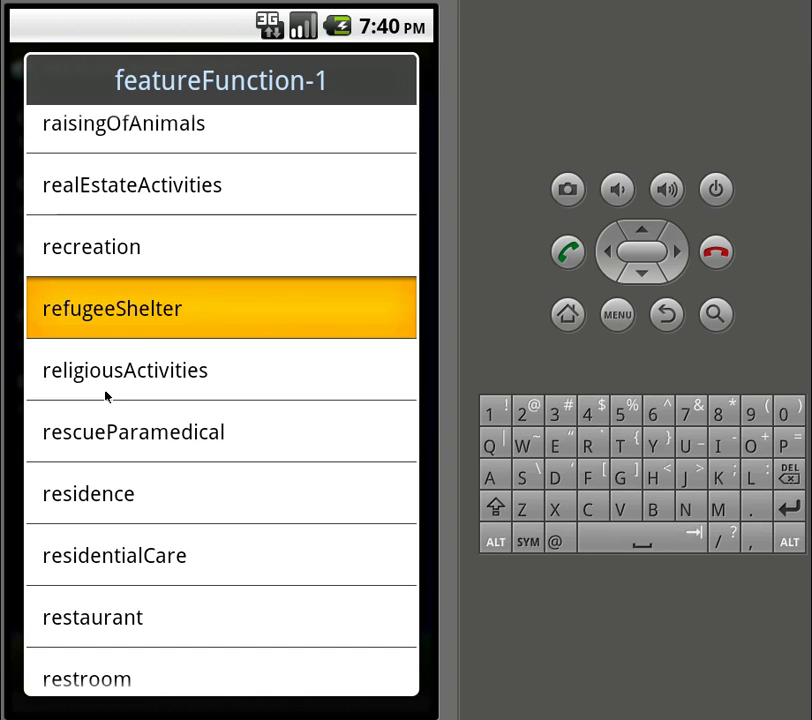
- Set the new building point's Full Name to Shelter, return to the map and submit the feature
left_click(100, 410)
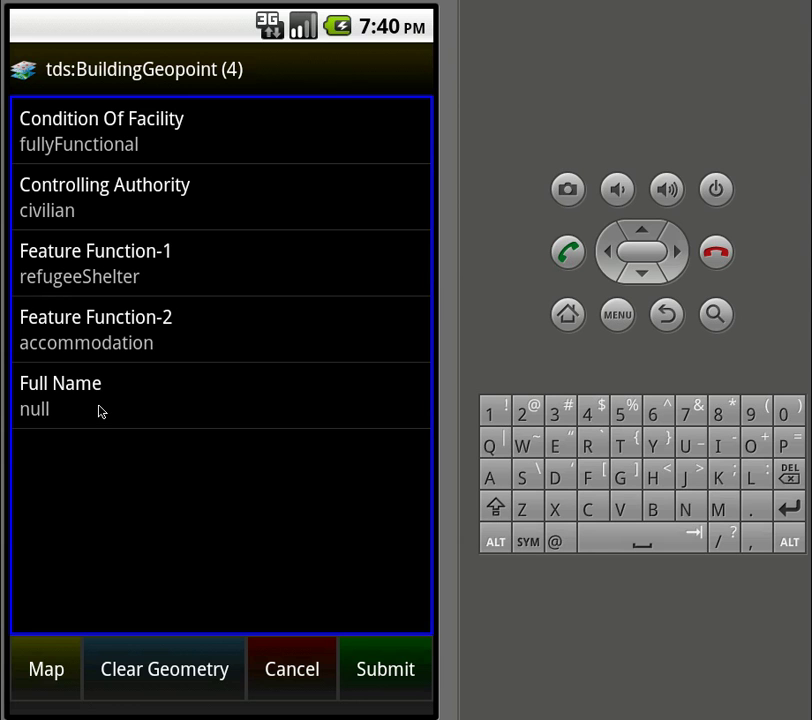
key("BackSpace")
key("BackSpace")
key("BackSpace")
key("BackSpace")
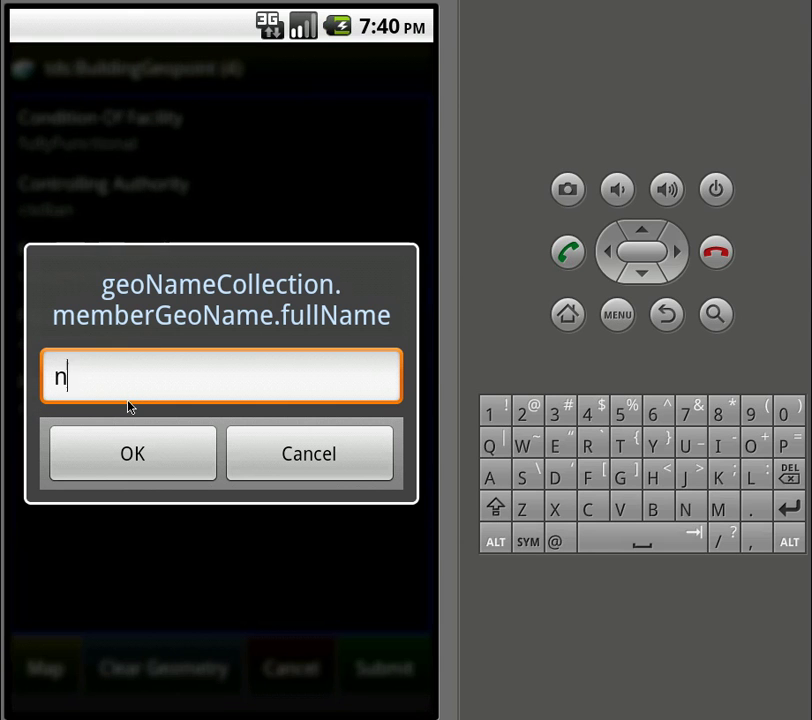
type("Shelter")
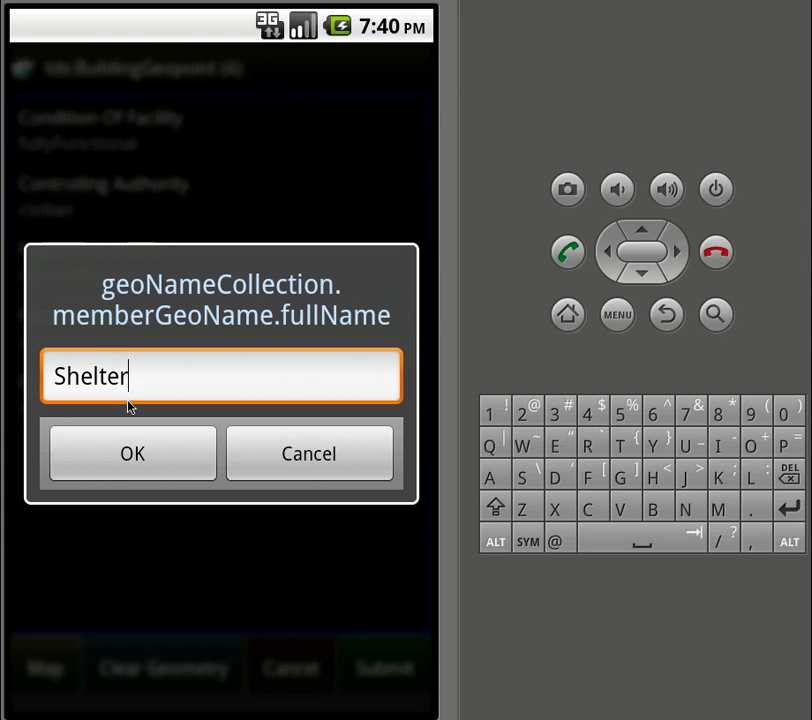
left_click(131, 455)
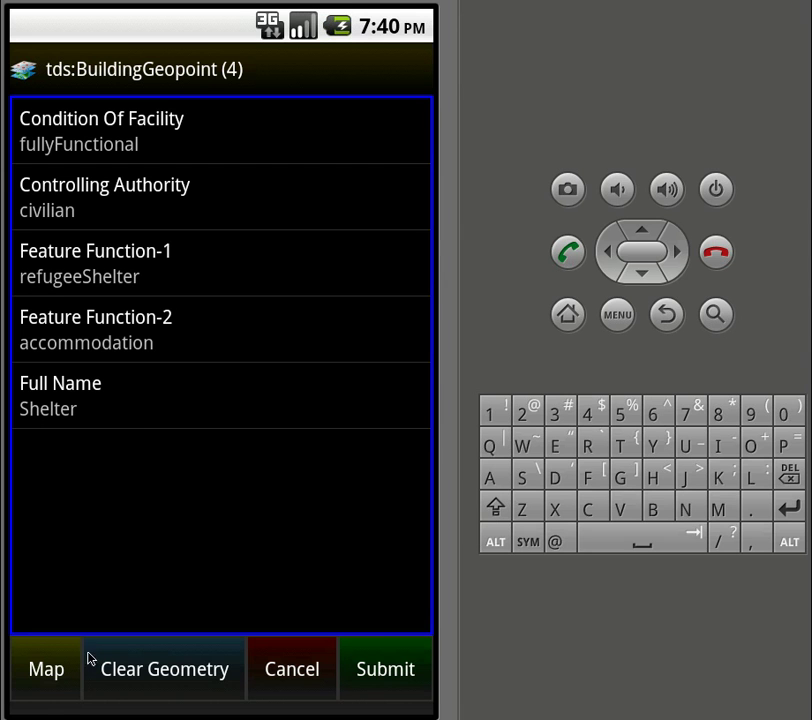
left_click(42, 669)
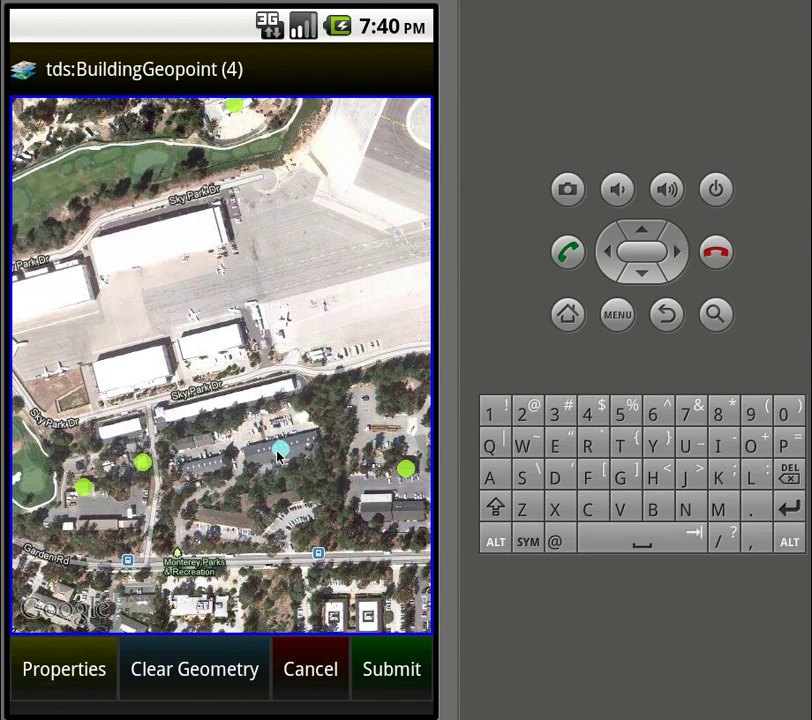
left_click(405, 672)
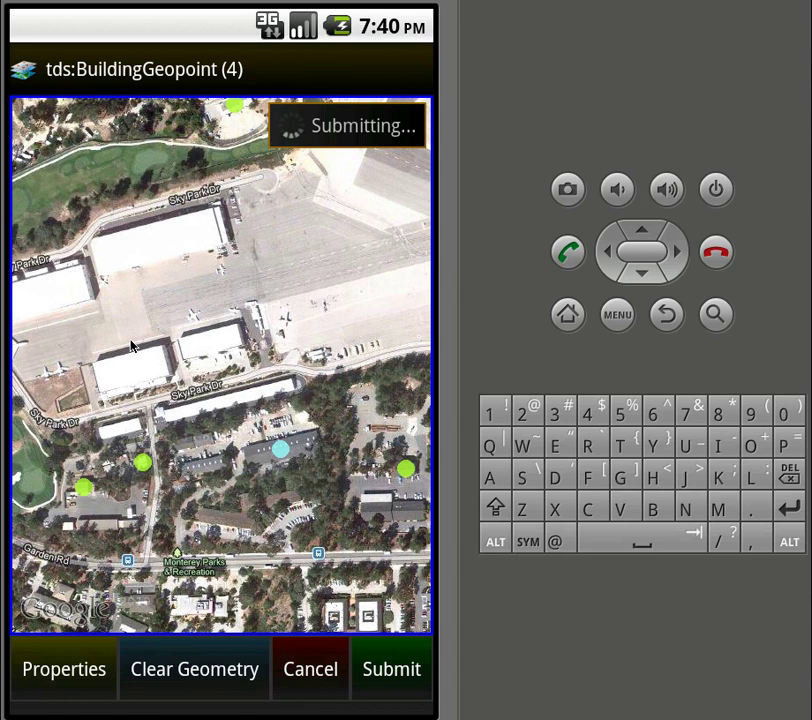
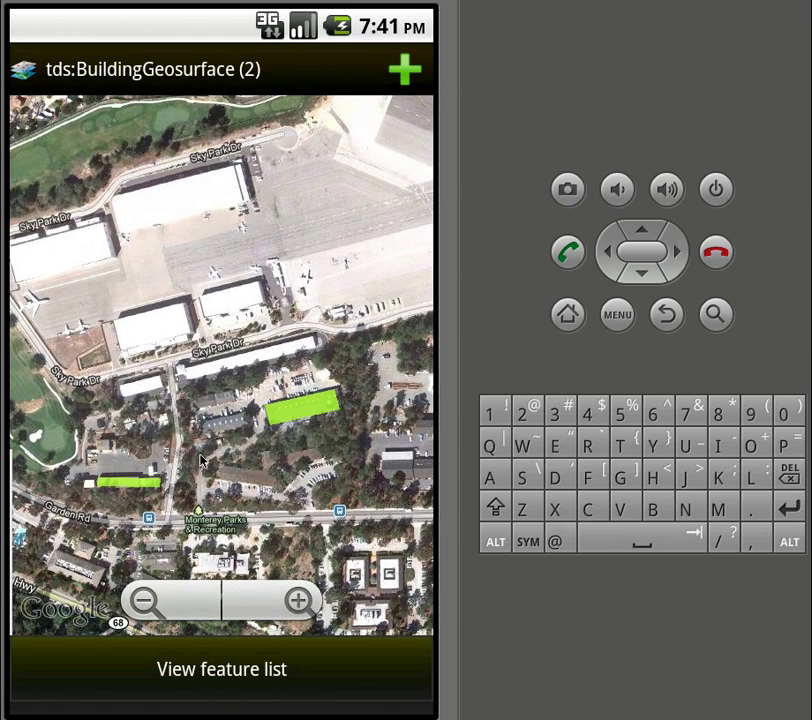
- Create a new BuildingGeosurface feature and draw a four-corner polygon over the white-roofed building beside the swimming pool south of Mark Thomas Dr
left_click(188, 614)
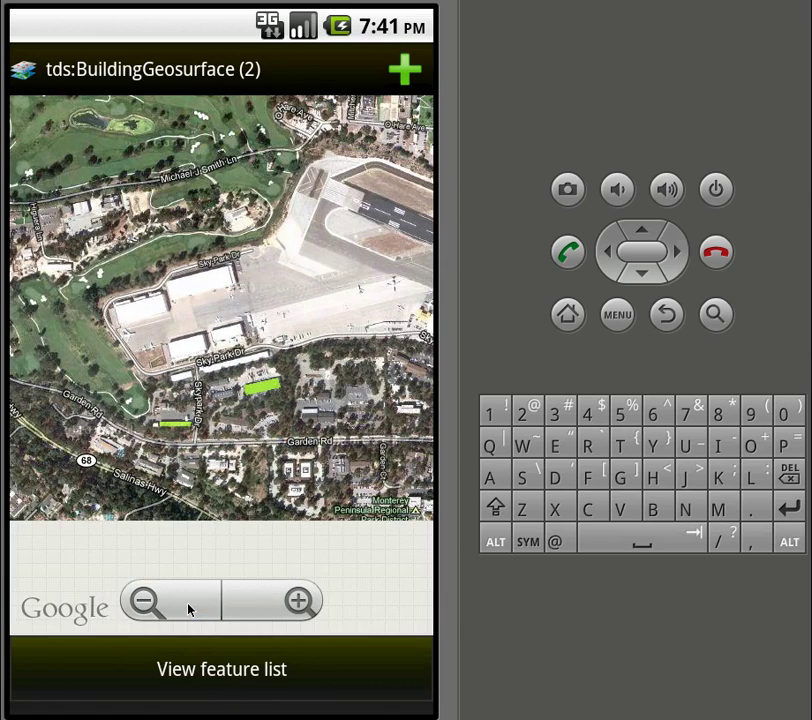
left_click(152, 584)
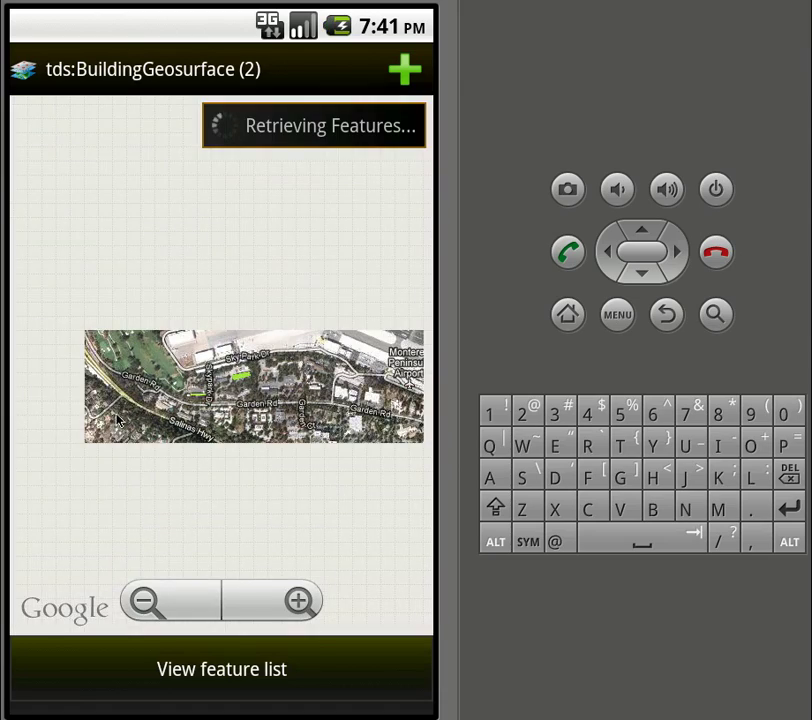
left_click_drag(120, 422, 319, 517)
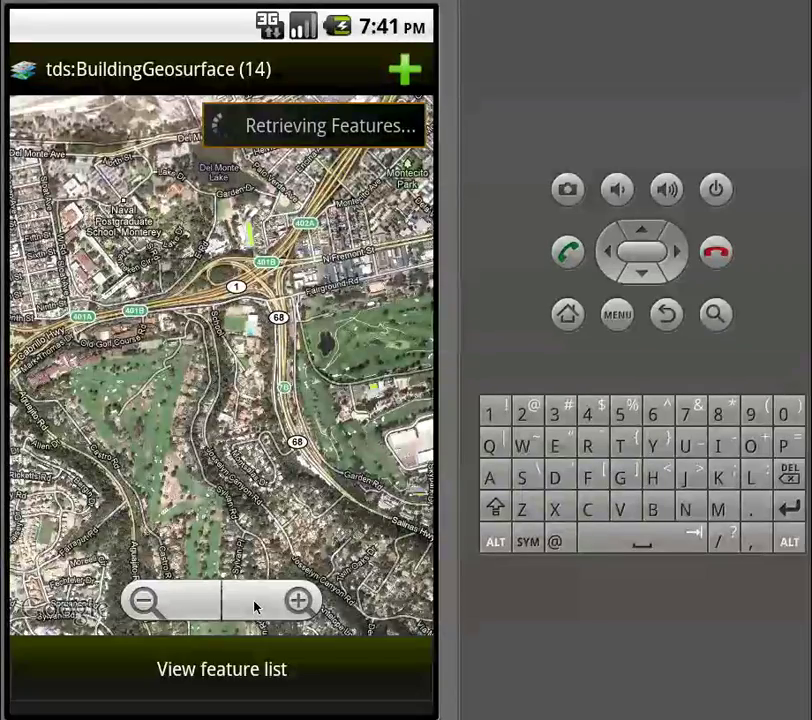
left_click(256, 607)
left_click(256, 607)
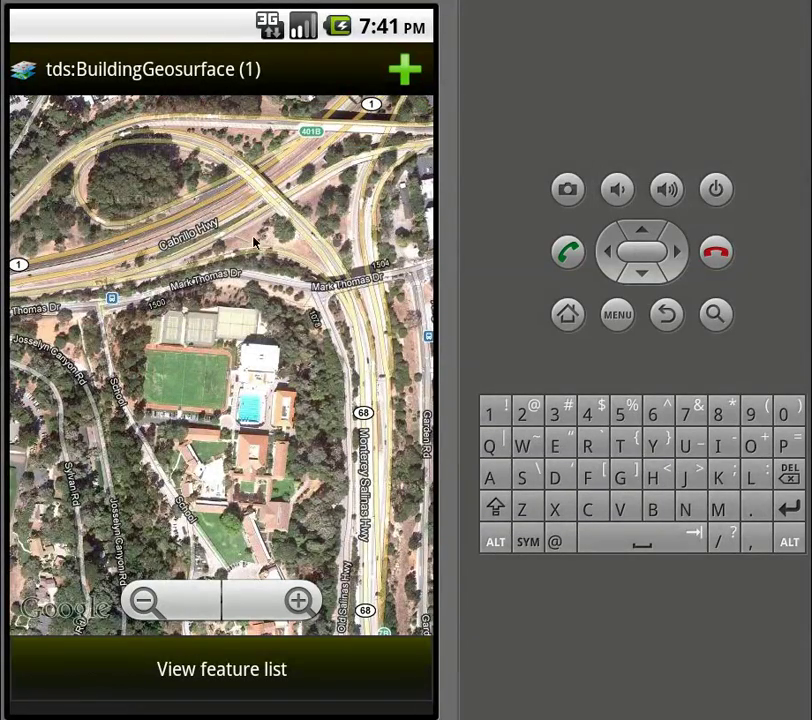
left_click(319, 163)
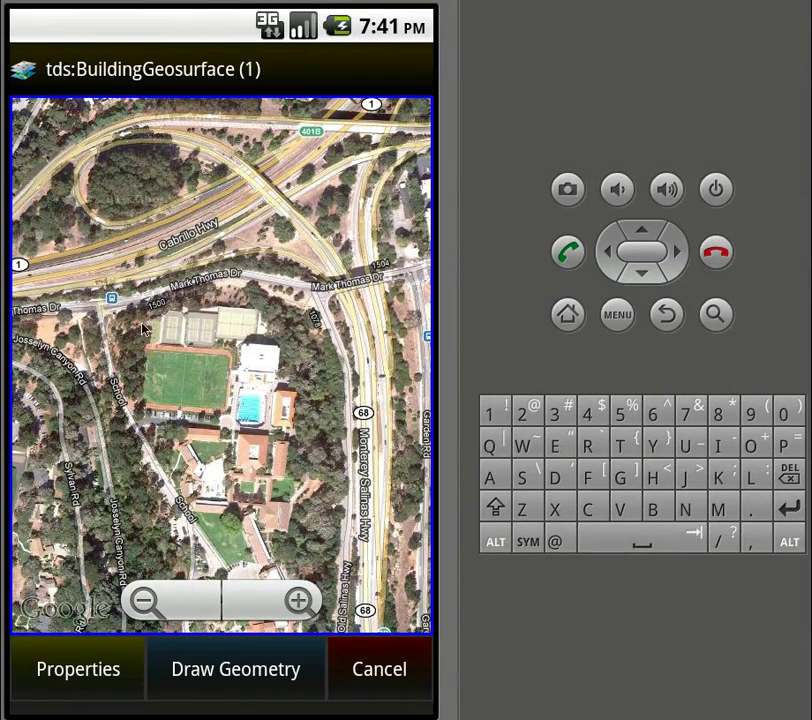
left_click(218, 664)
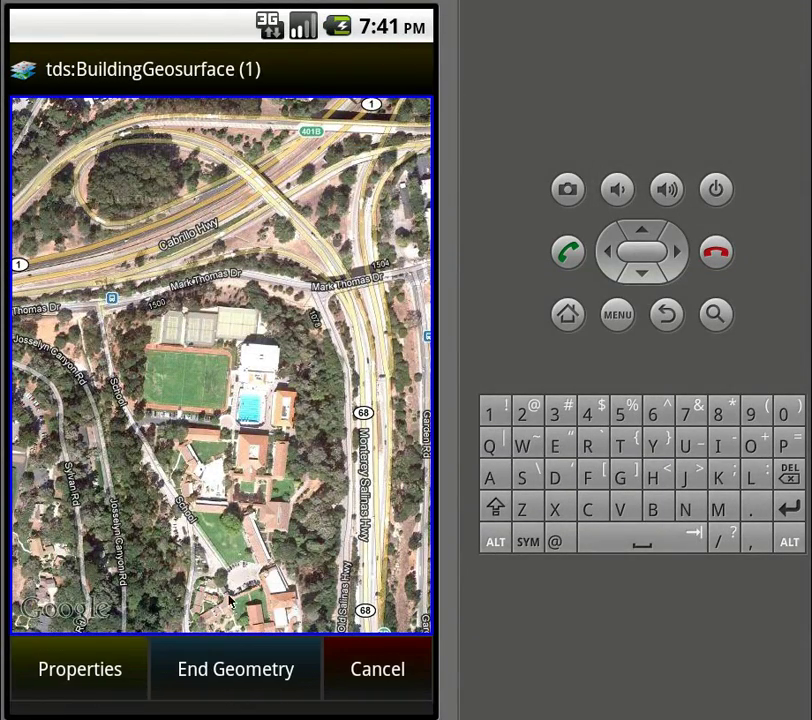
left_click(262, 353)
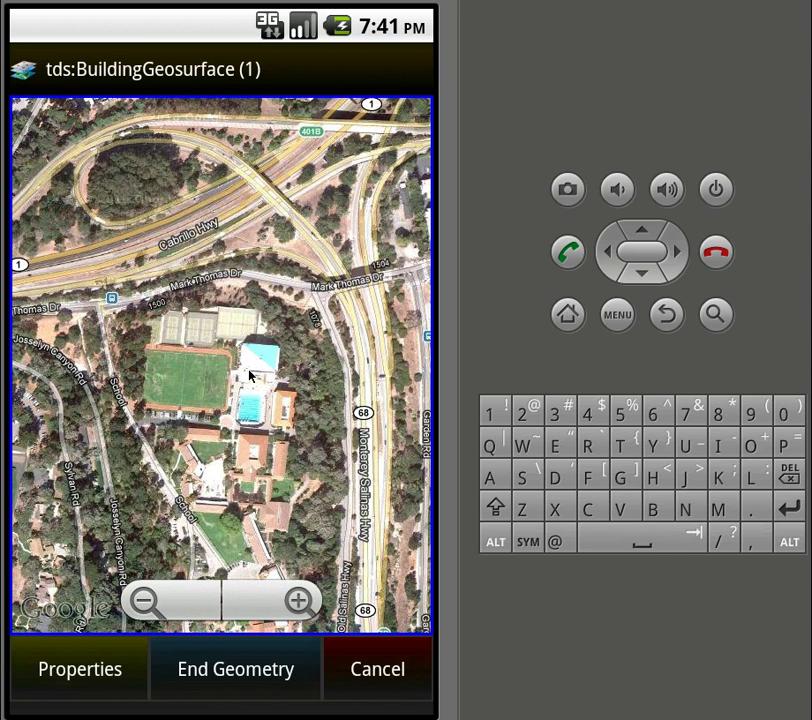
left_click(230, 646)
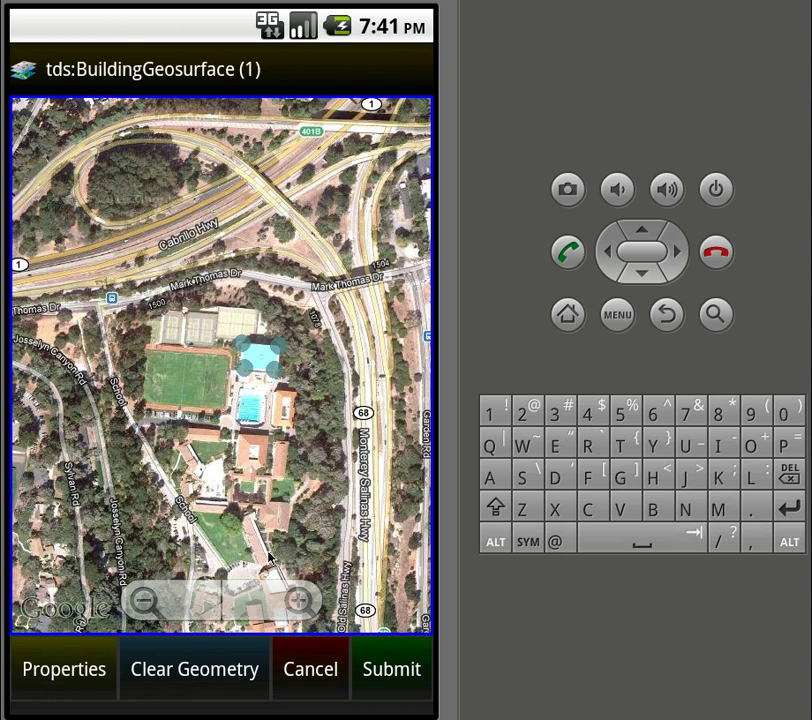
left_click(243, 376)
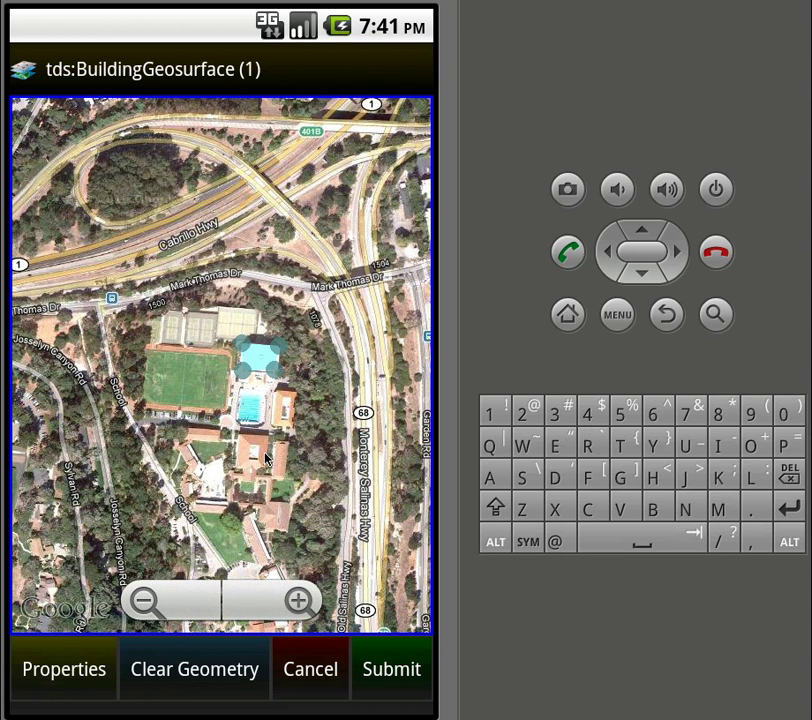
left_click(263, 613)
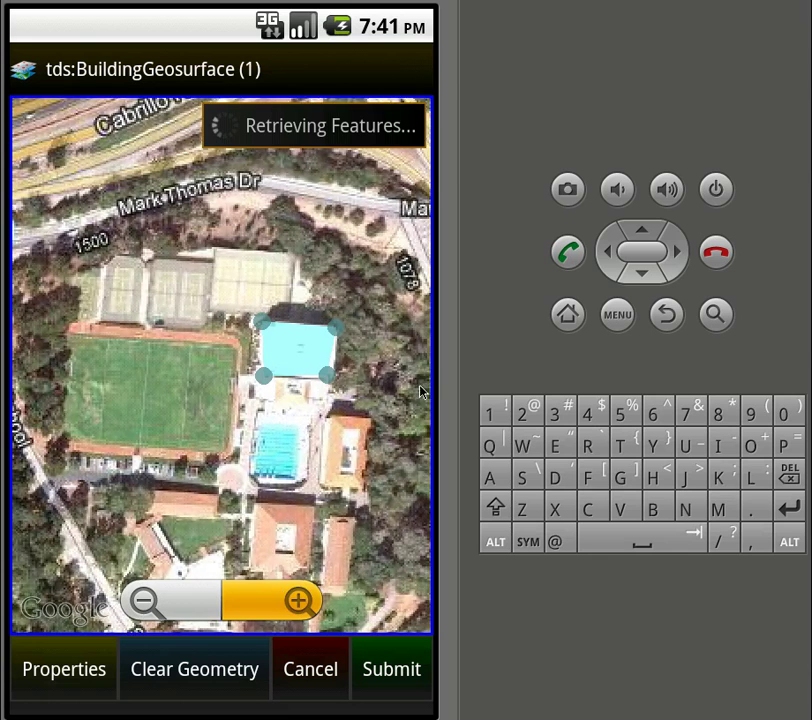
double_click(362, 388)
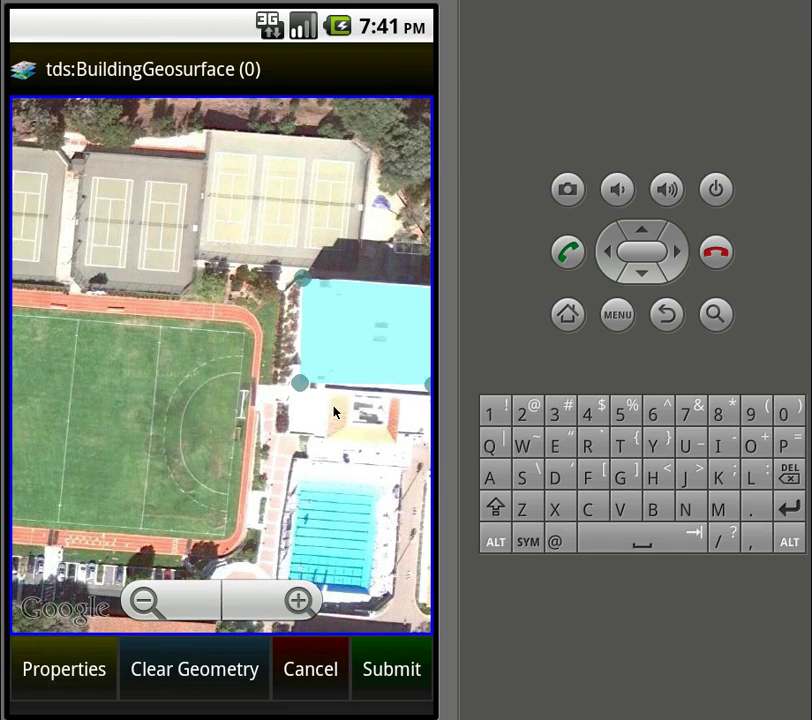
left_click_drag(301, 419, 191, 419)
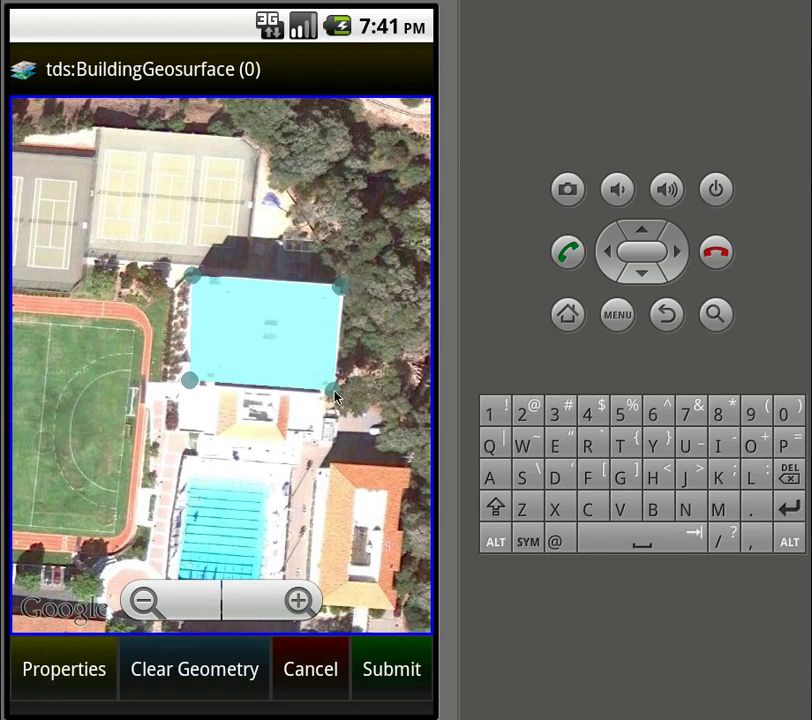
- Look through the new building surface's full property list and set its Condition Of Facility to fullyFunctional
left_click(88, 694)
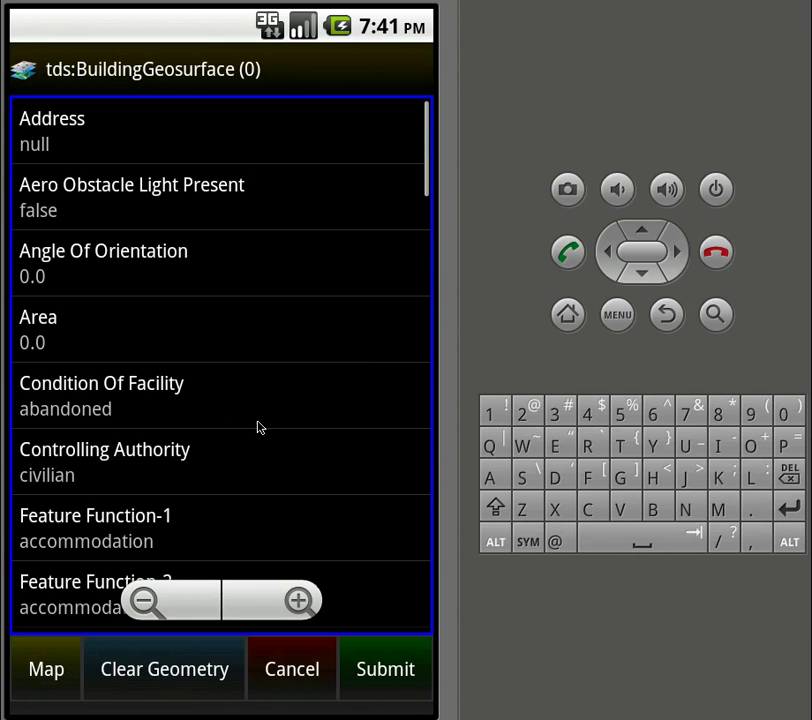
left_click_drag(265, 419, 250, 203)
left_click_drag(207, 484, 227, 217)
left_click_drag(268, 390, 259, 304)
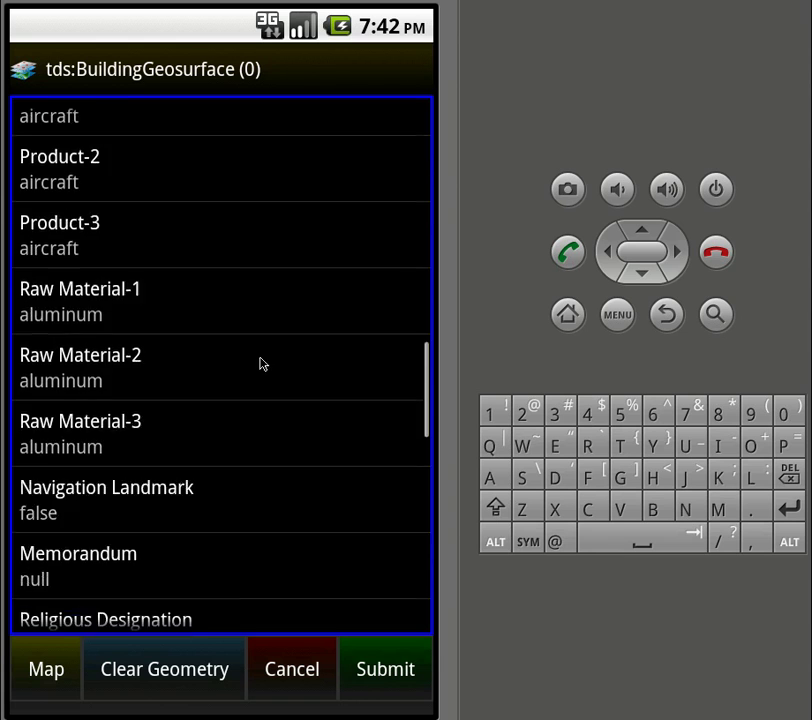
left_click_drag(268, 424, 258, 130)
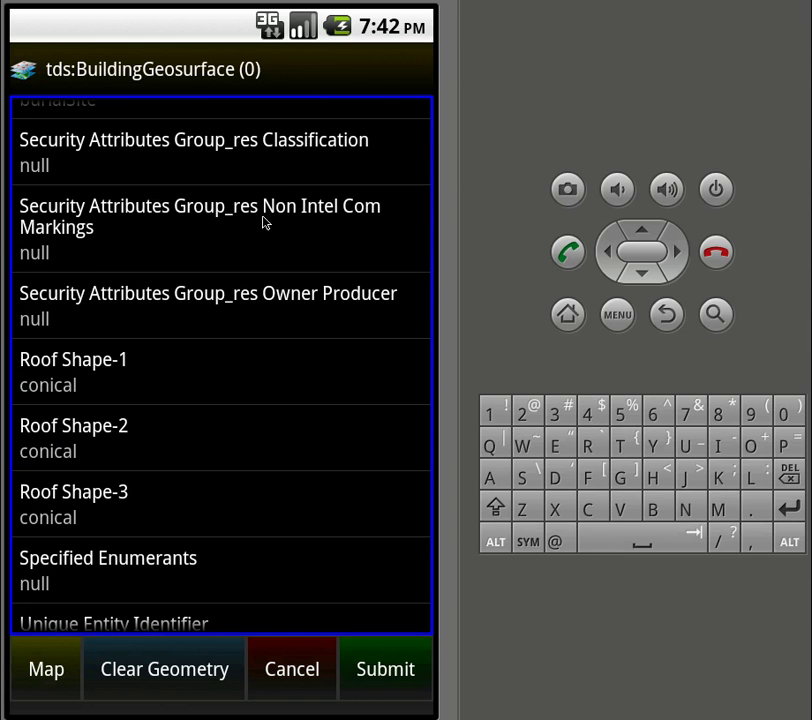
left_click_drag(258, 321, 259, 542)
left_click_drag(268, 296, 268, 593)
left_click_drag(281, 210, 263, 517)
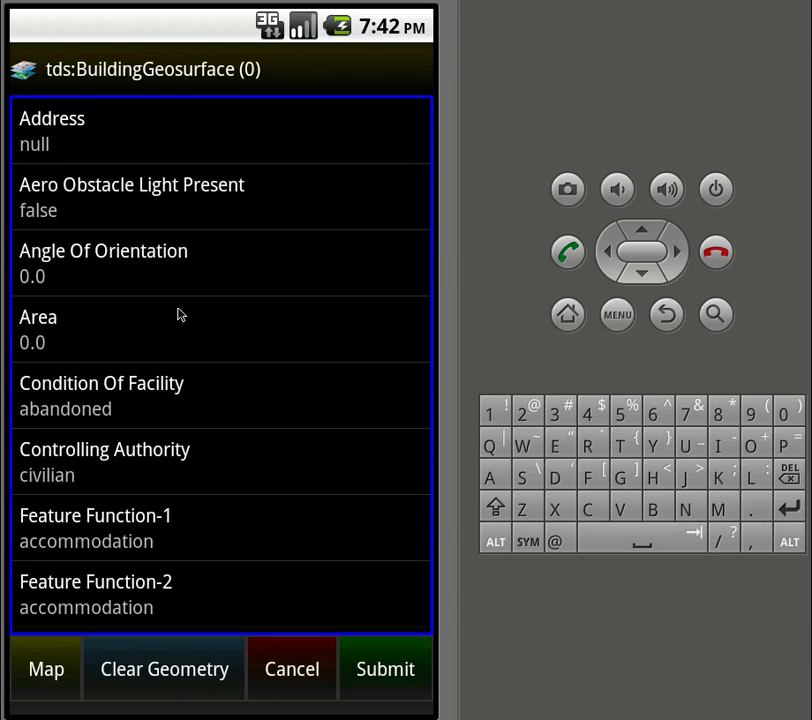
left_click(110, 390)
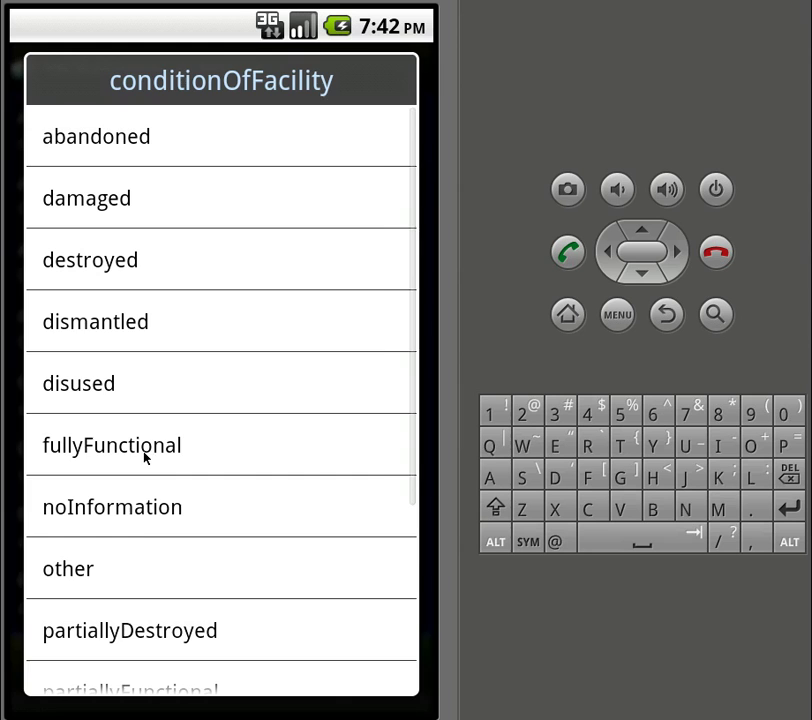
left_click(89, 428)
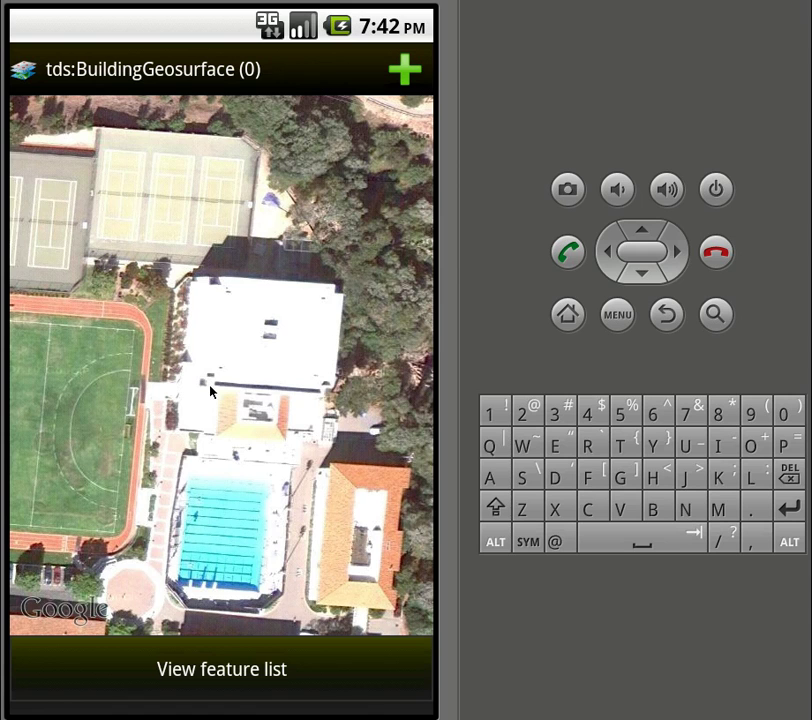
- Locate the building surface east of Higuera Ln below Michael J Smith Ln, open its geometry for editing and cancel the edit
left_click_drag(268, 517, 248, 393)
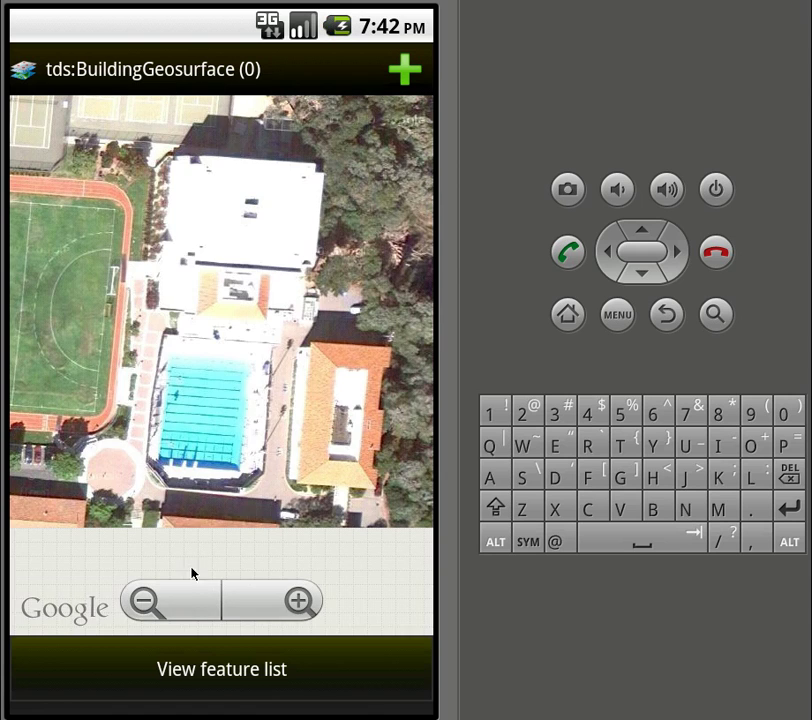
left_click(183, 605)
left_click(183, 605)
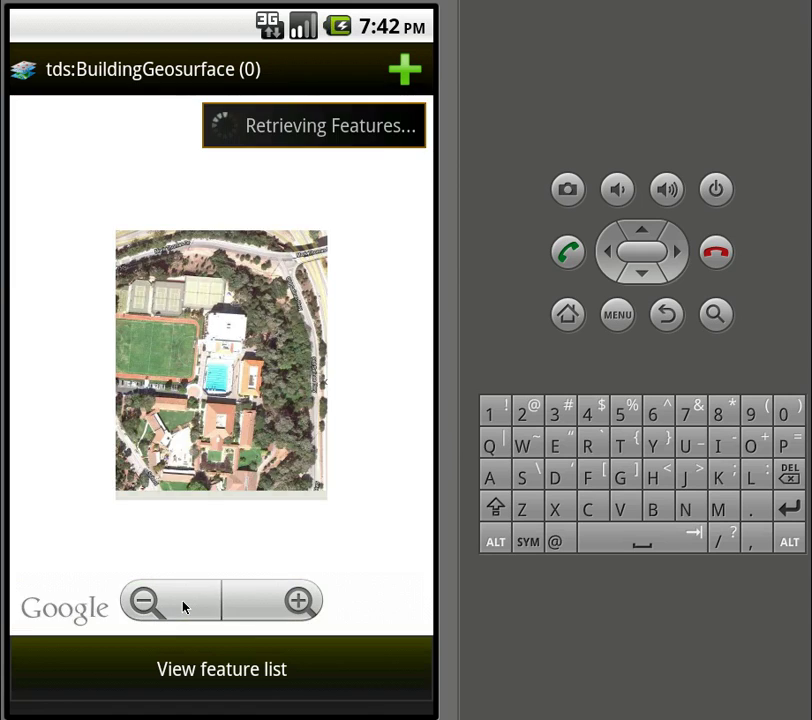
left_click_drag(293, 425, 60, 360)
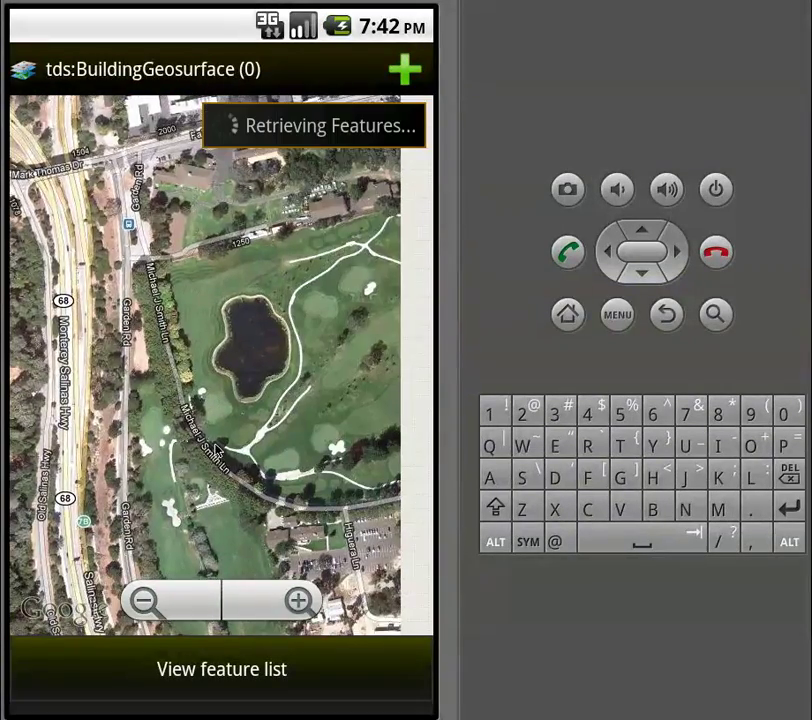
left_click_drag(240, 444, 150, 350)
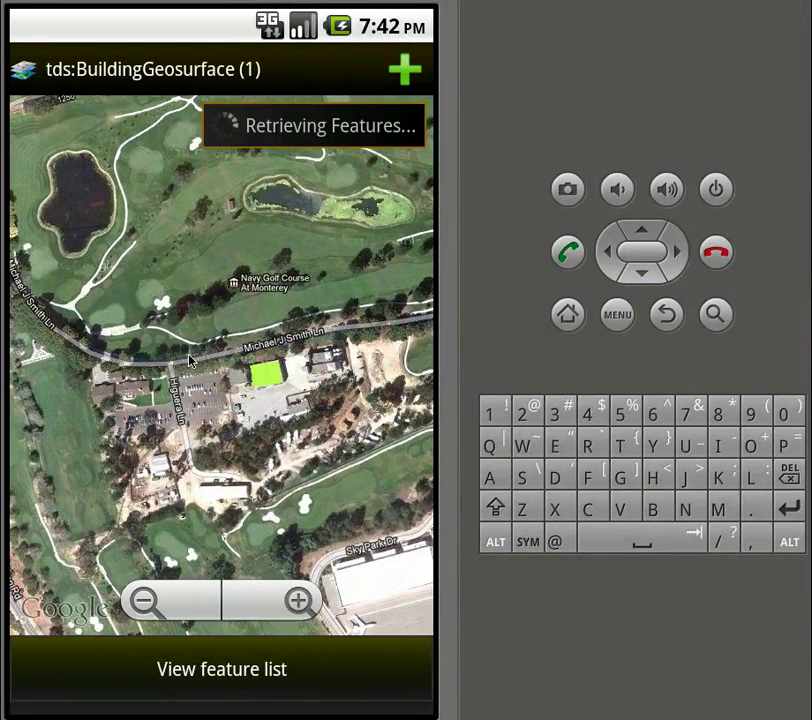
left_click(267, 382)
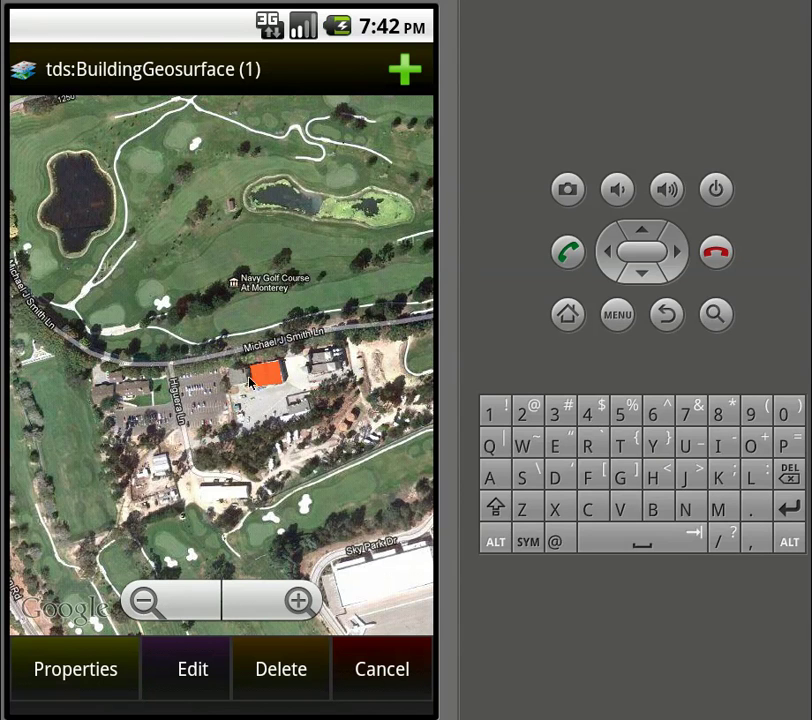
left_click(213, 645)
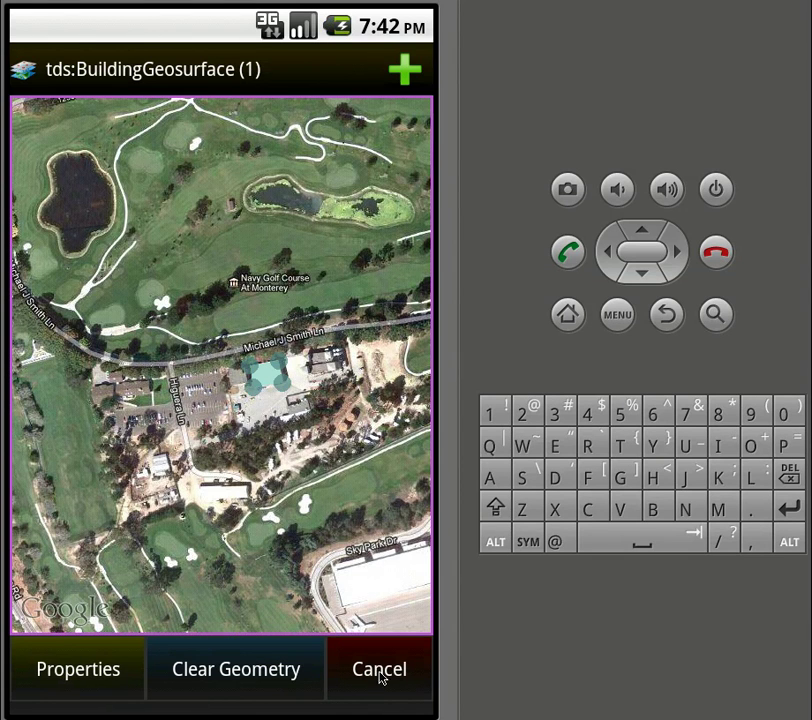
left_click(380, 679)
- Switch the active layer to tds:RoadGeocurve and start a new road feature over the golf course area
left_click(228, 535)
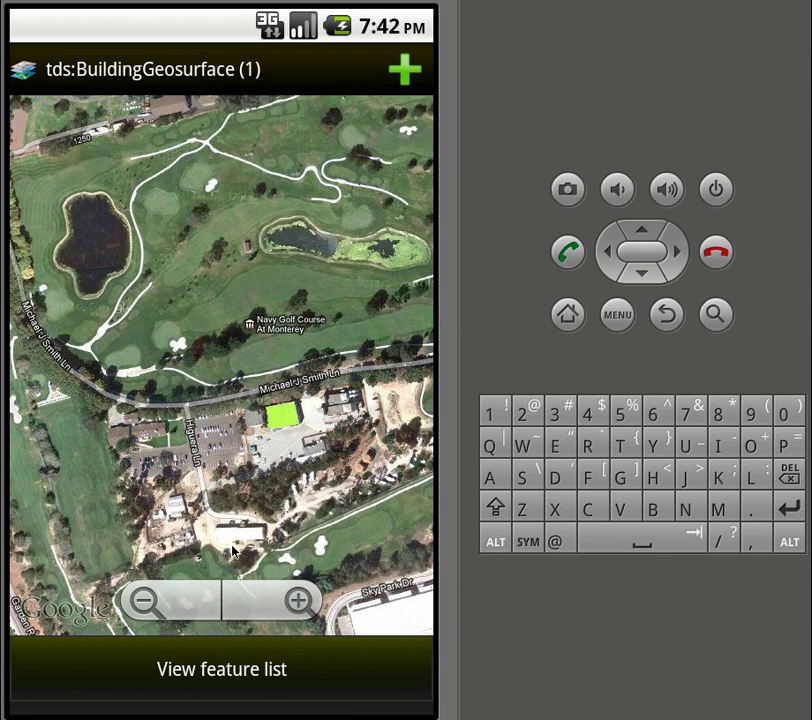
left_click(201, 604)
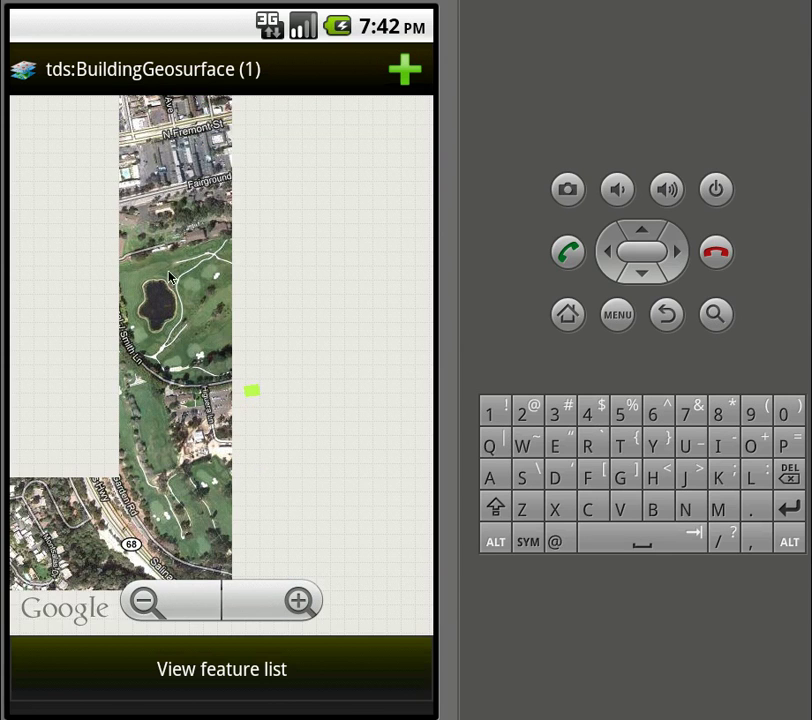
left_click(160, 72)
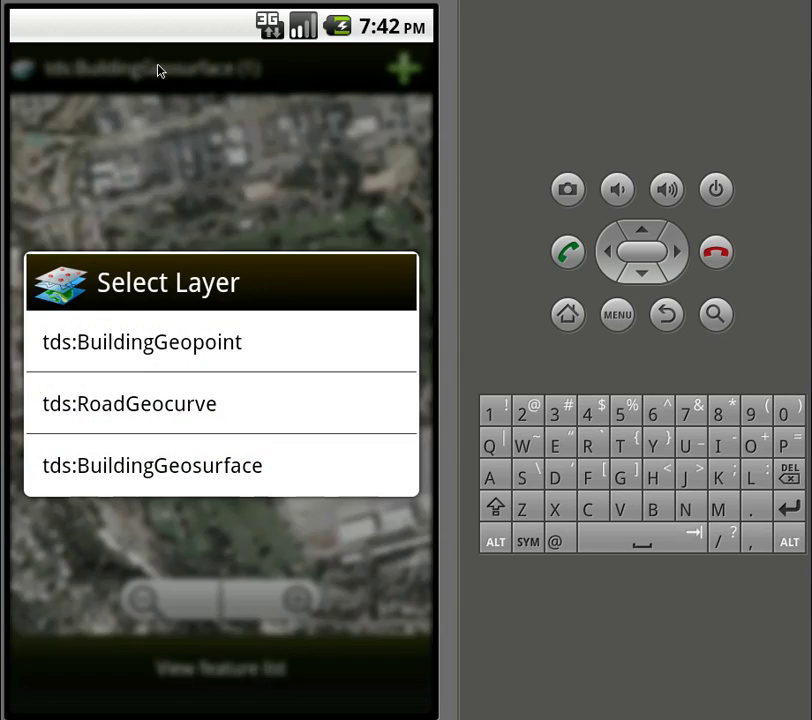
left_click(147, 401)
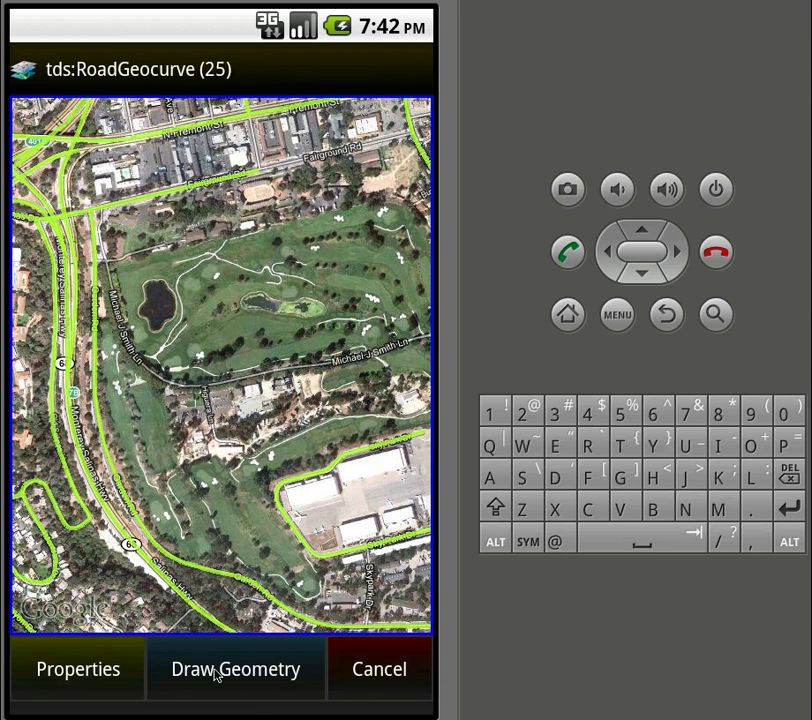
- Draw the new road's line along Michael J Smith Ln, from just below Fairground Rd around the golf course to the map's east edge
left_click(216, 670)
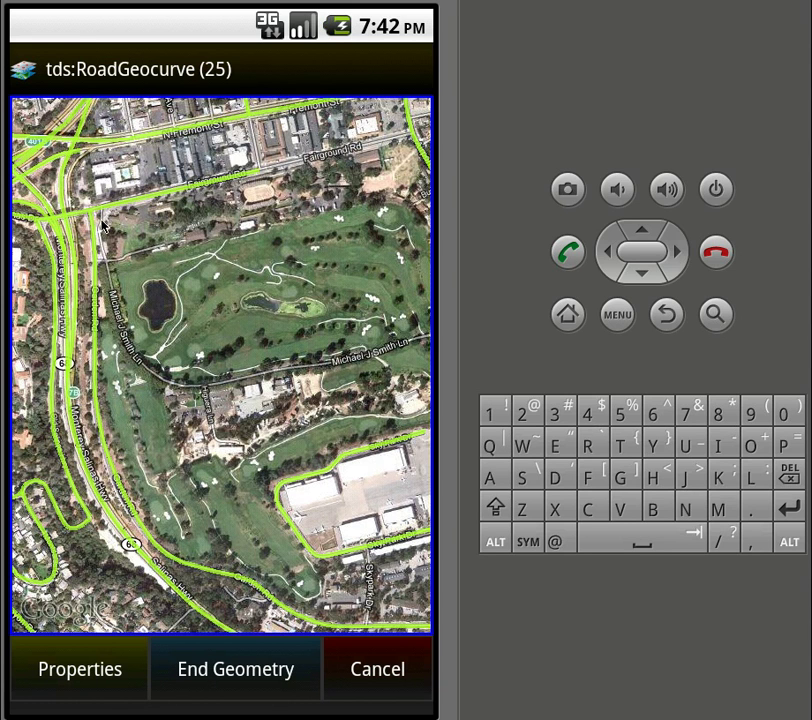
left_click(101, 220)
left_click(106, 259)
left_click(132, 358)
left_click(168, 376)
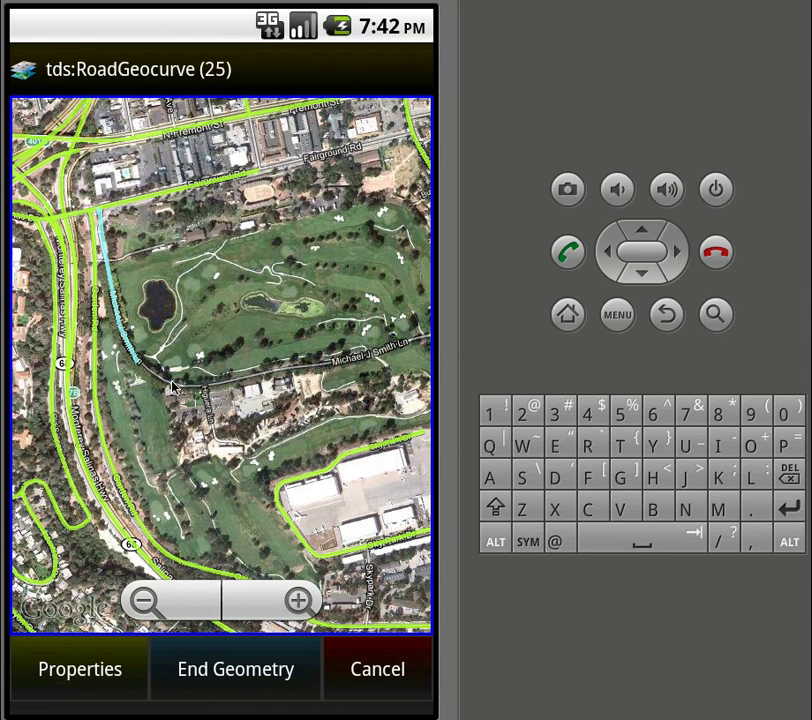
left_click(285, 369)
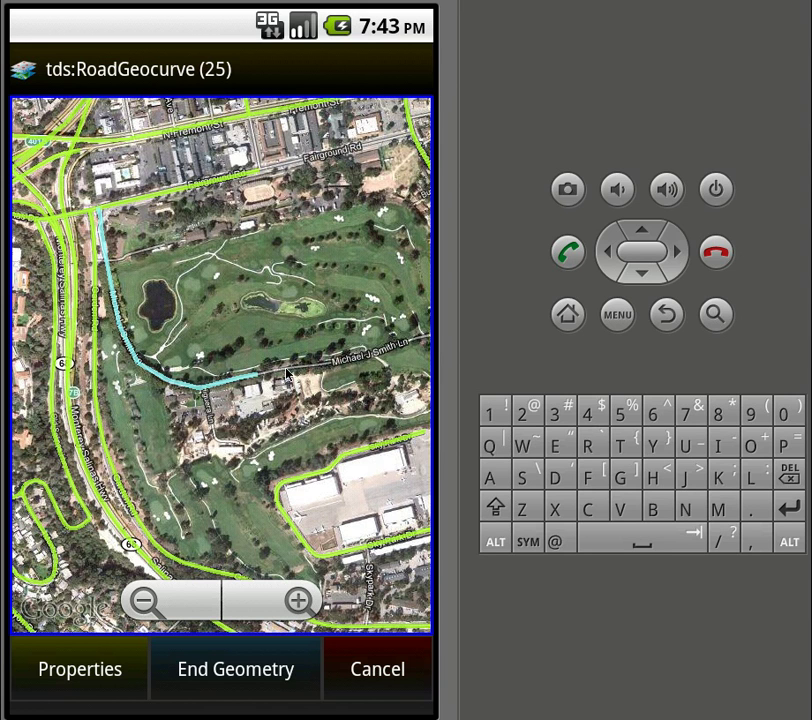
left_click(367, 364)
left_click(419, 340)
left_click(208, 660)
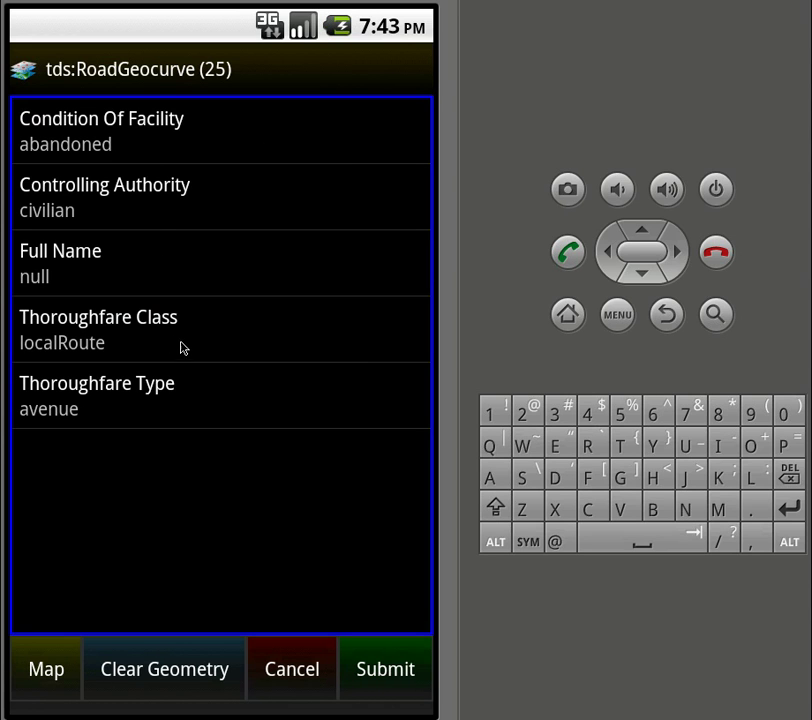
- Set the new road's Condition Of Facility to fullyFunctional and its Full Name to TEst road
left_click(88, 136)
left_click(137, 459)
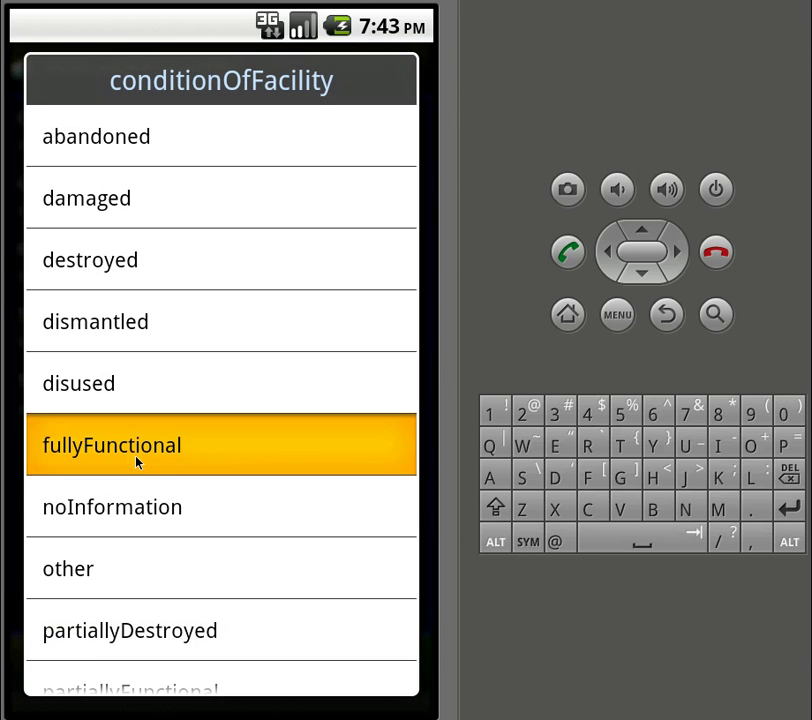
left_click(98, 285)
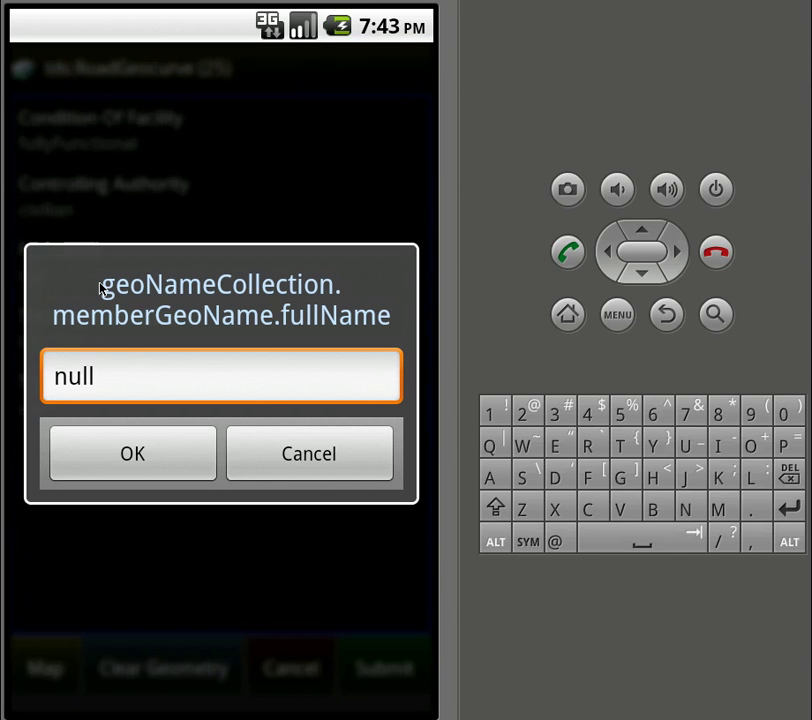
key("BackSpace")
key("BackSpace")
key("BackSpace")
type("TEst road")
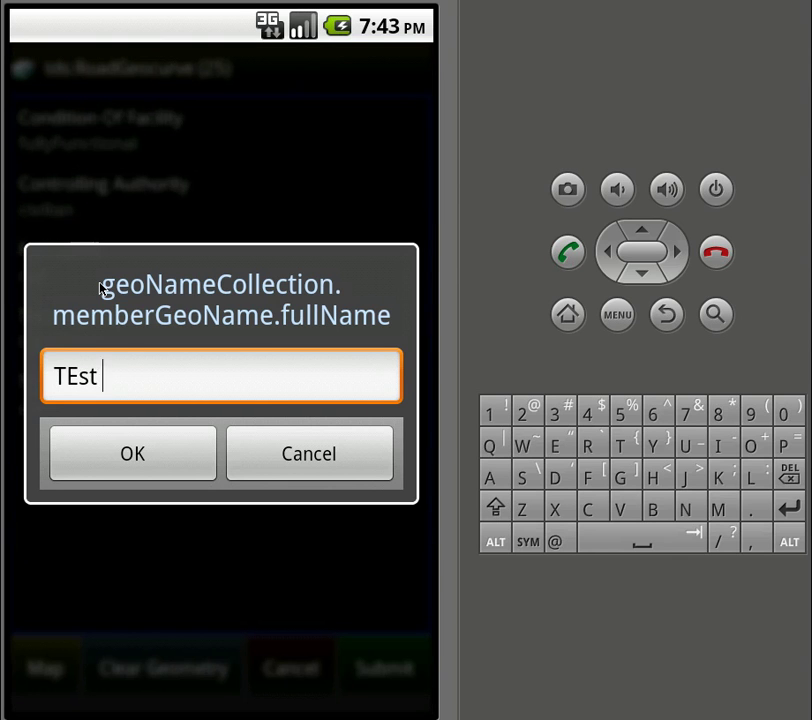
left_click(135, 456)
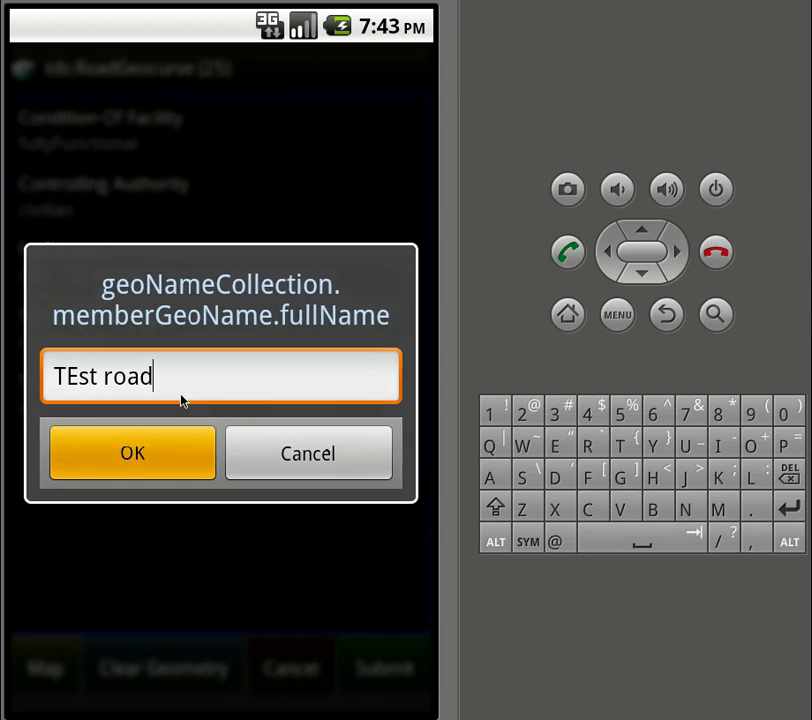